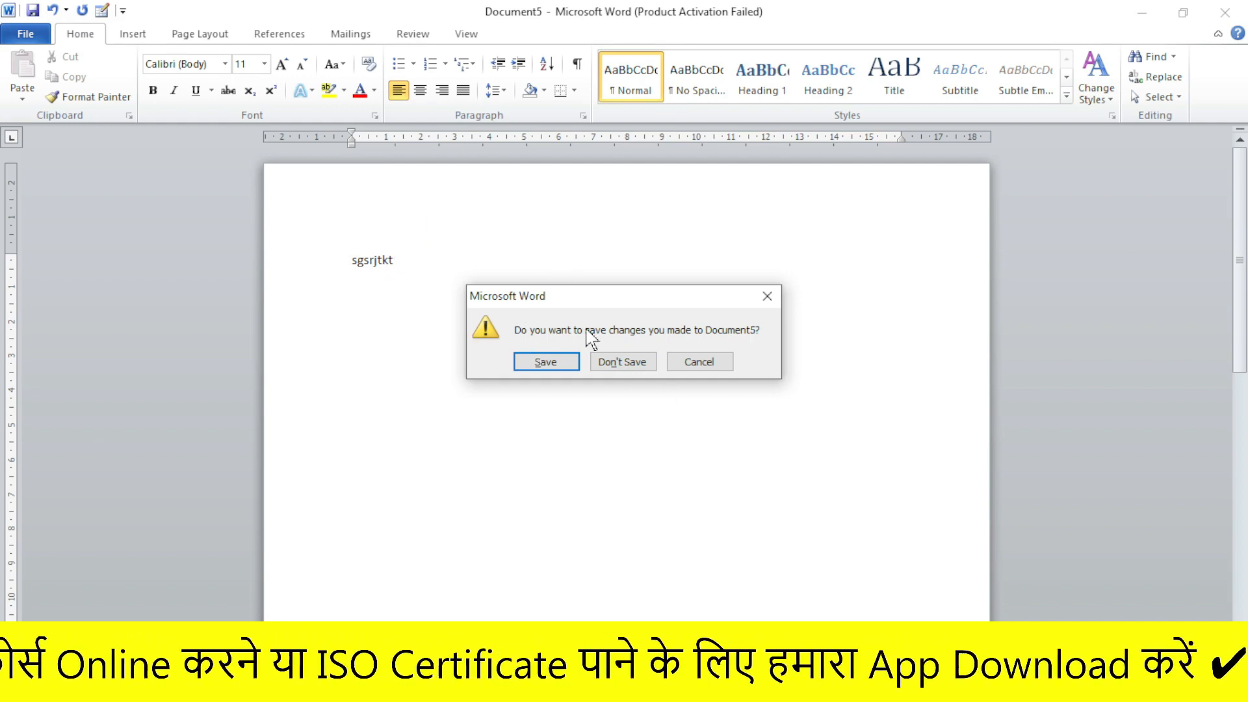
- Close Document5 and a new Document6 containing 'h' without saving either, quitting Word
{"action": "left_click", "coordinate": [634, 362]}
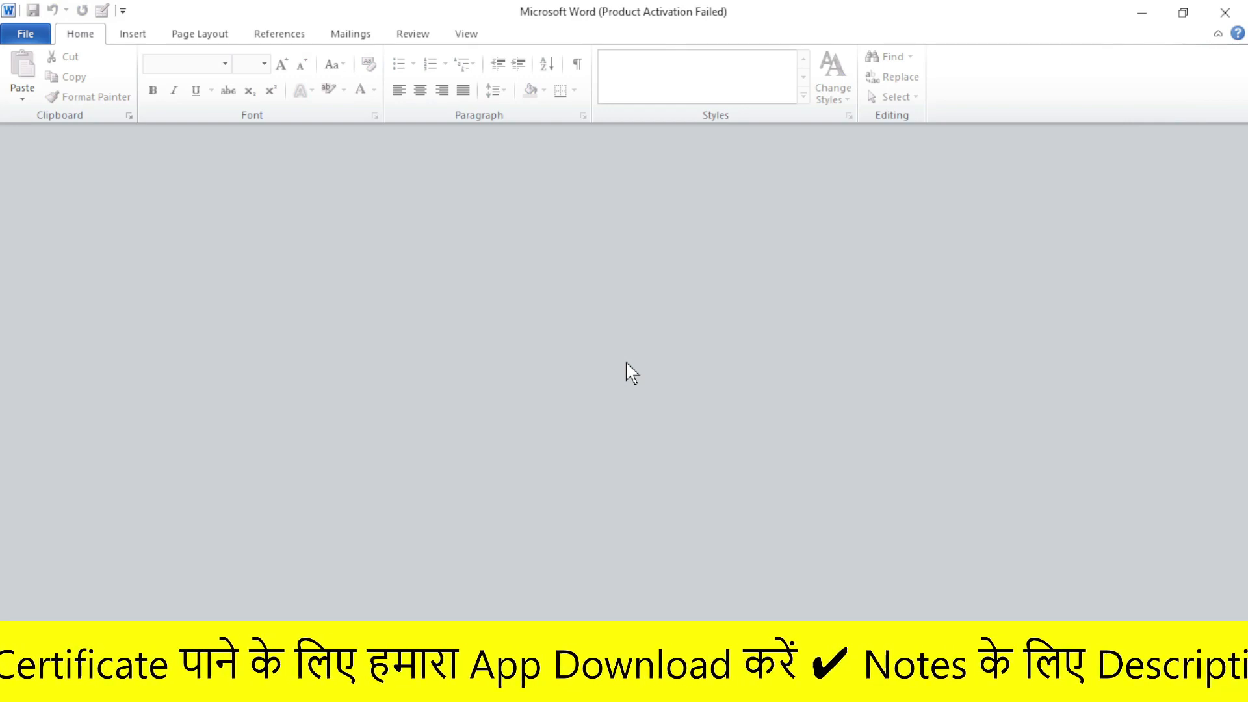
{"action": "key", "text": "ctrl+n"}
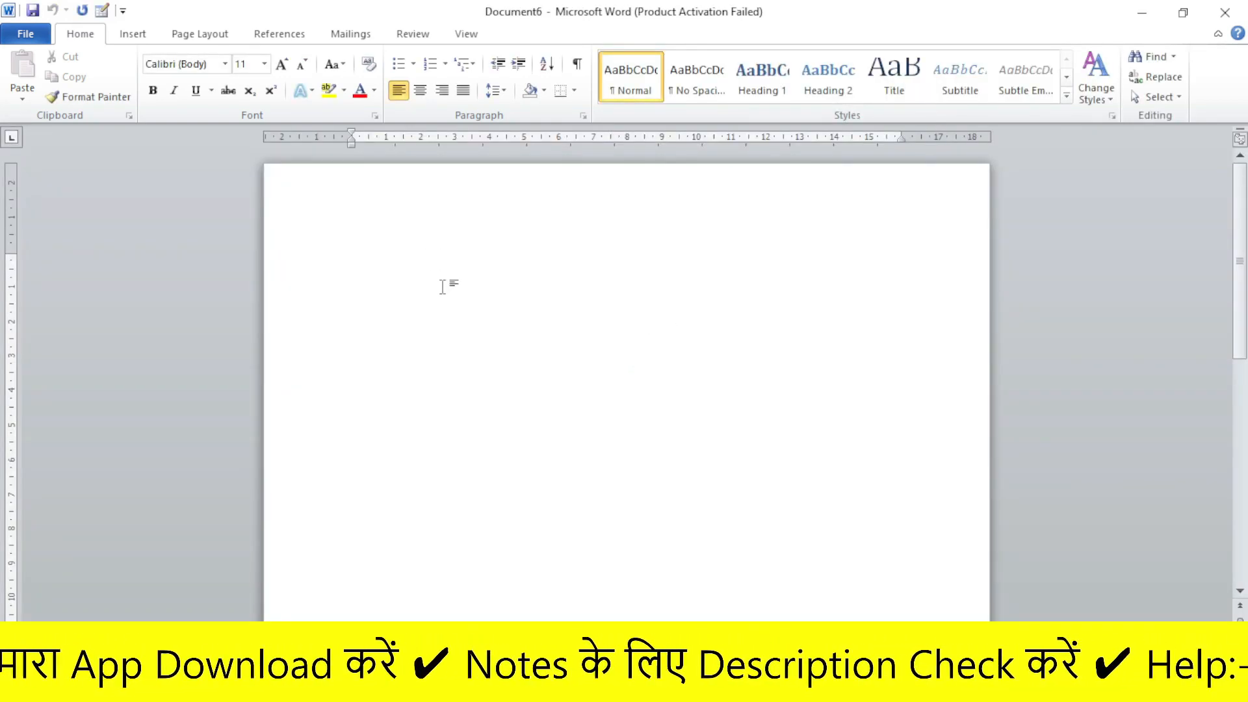
{"action": "type", "text": "hrfyjk"}
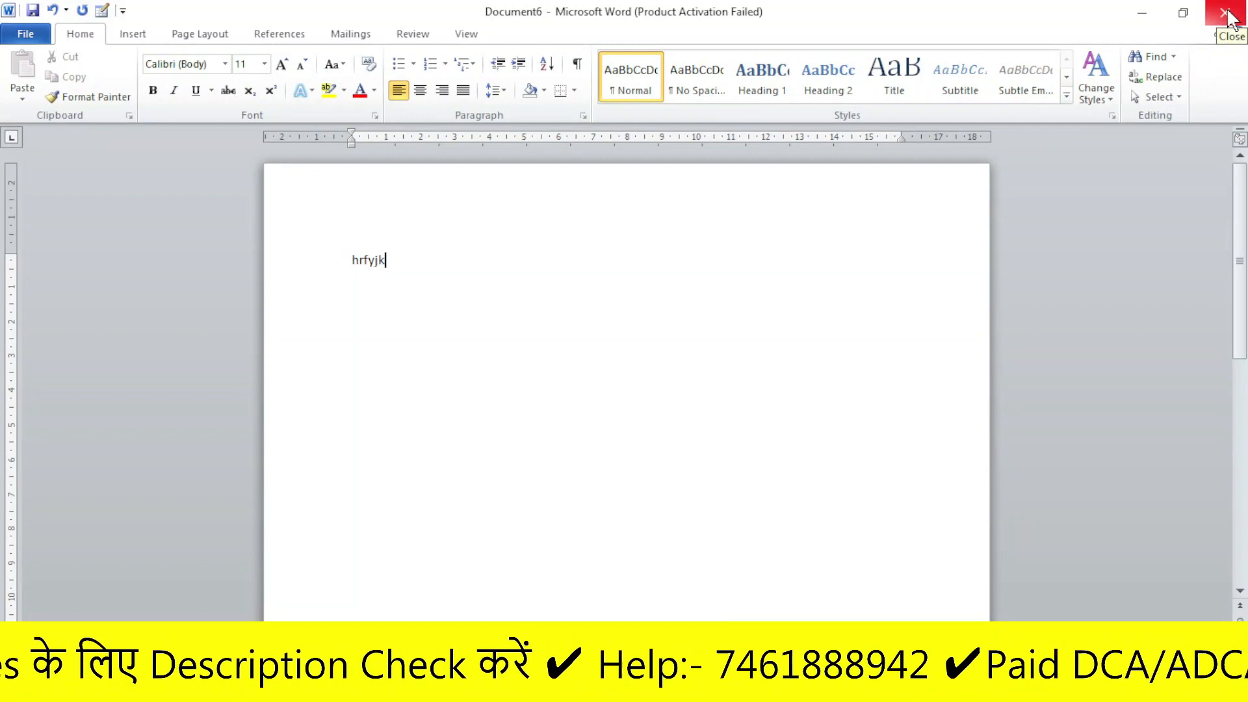
{"action": "left_click", "coordinate": [1230, 19]}
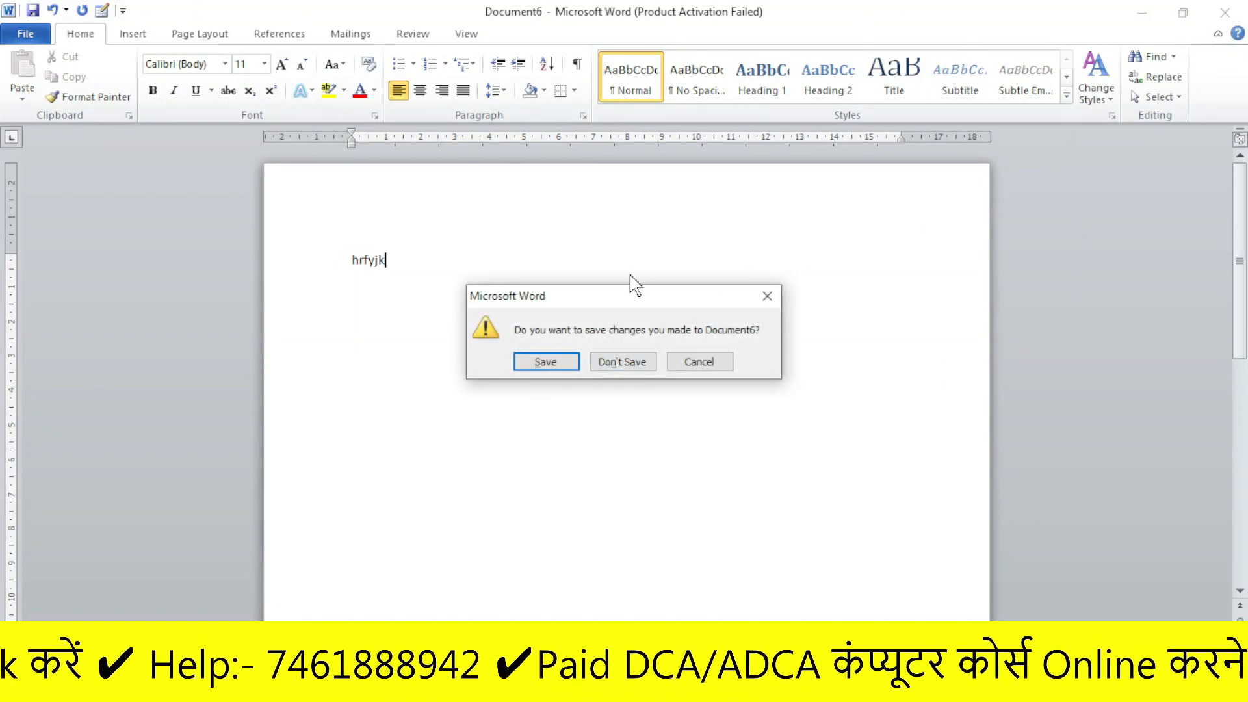
{"action": "left_click", "coordinate": [634, 366]}
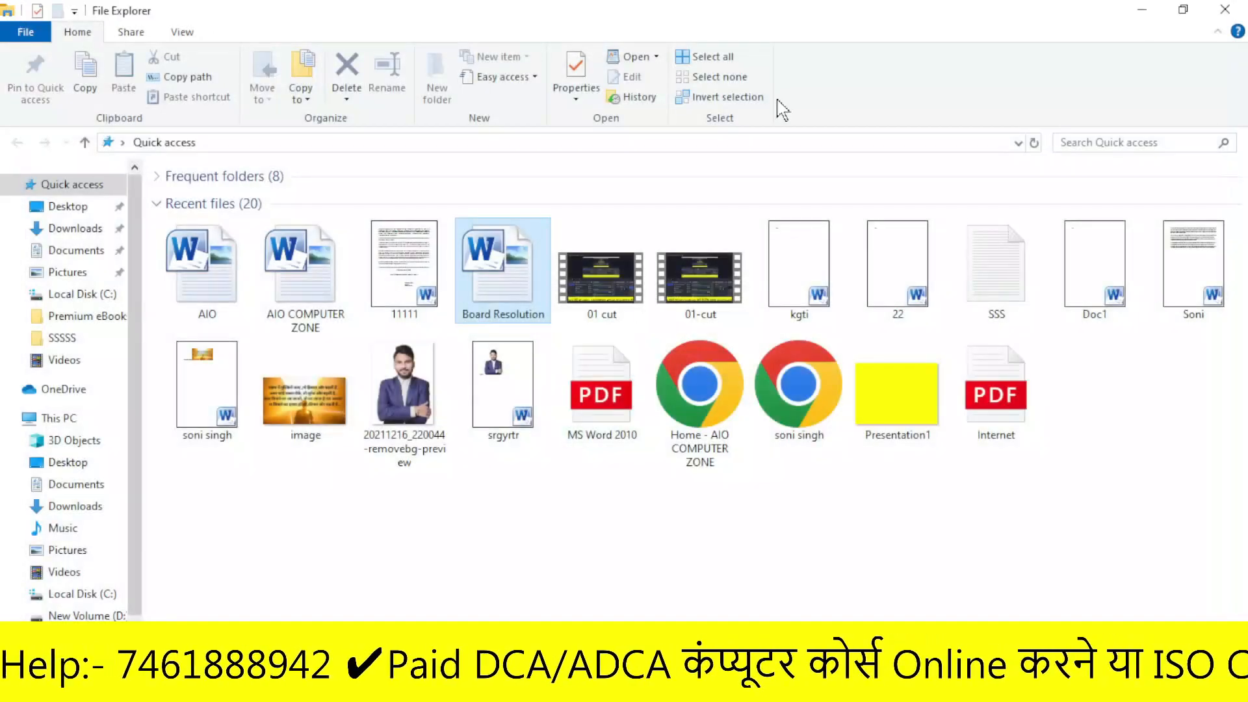
- Minimize File Explorer and relaunch Word 2010 by running winword
{"action": "left_click", "coordinate": [1141, 11]}
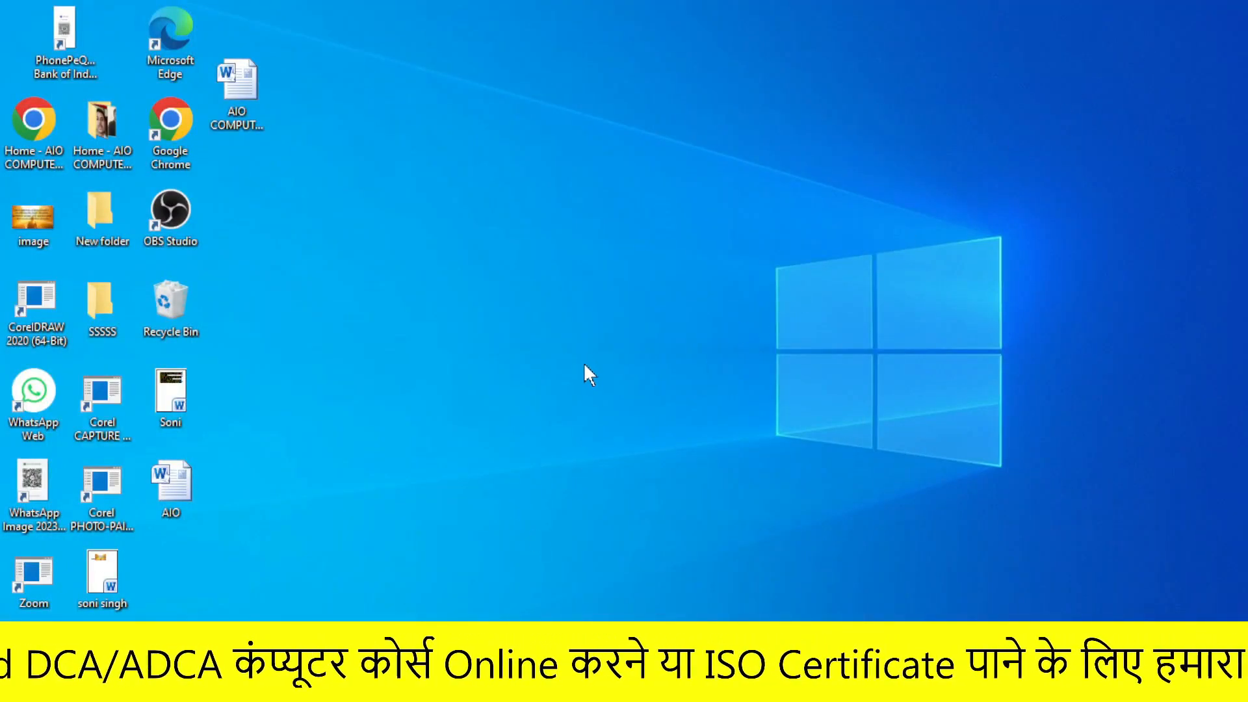
{"action": "key", "text": "super+r"}
{"action": "key", "text": "Return"}
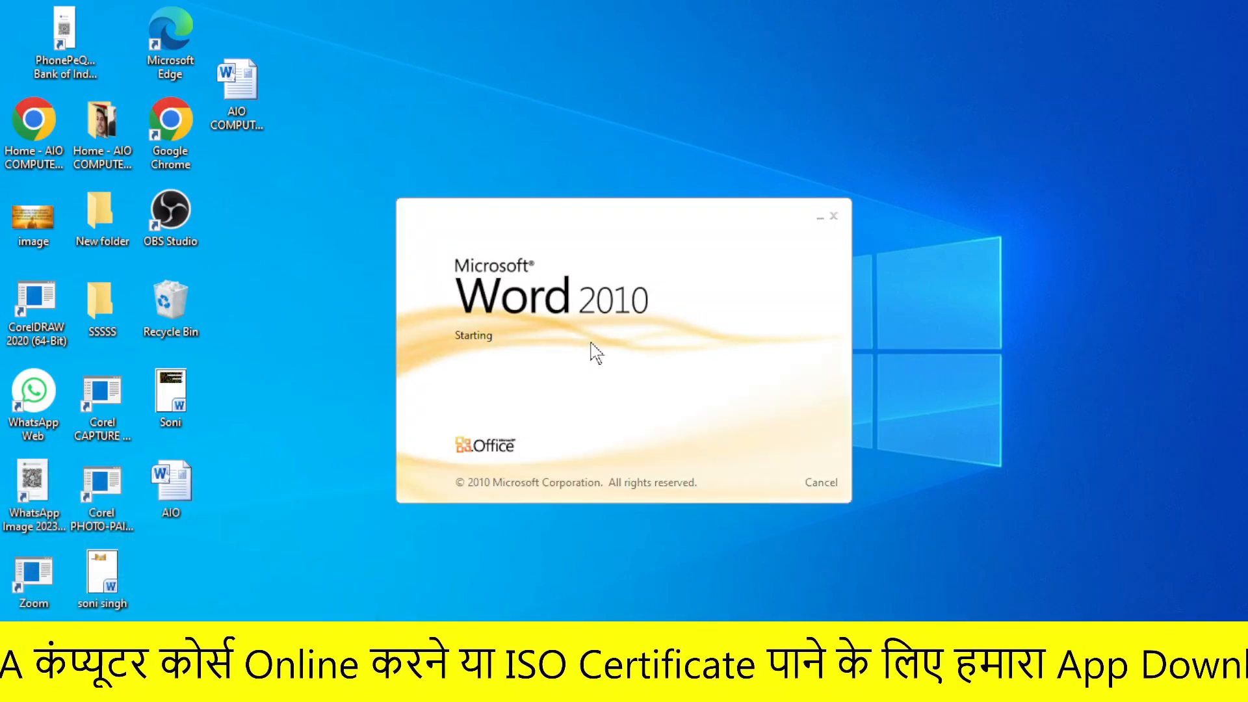
- Type 'ed' into Document1 and dismiss the activation wizard and its help window
{"action": "type", "text": "ed"}
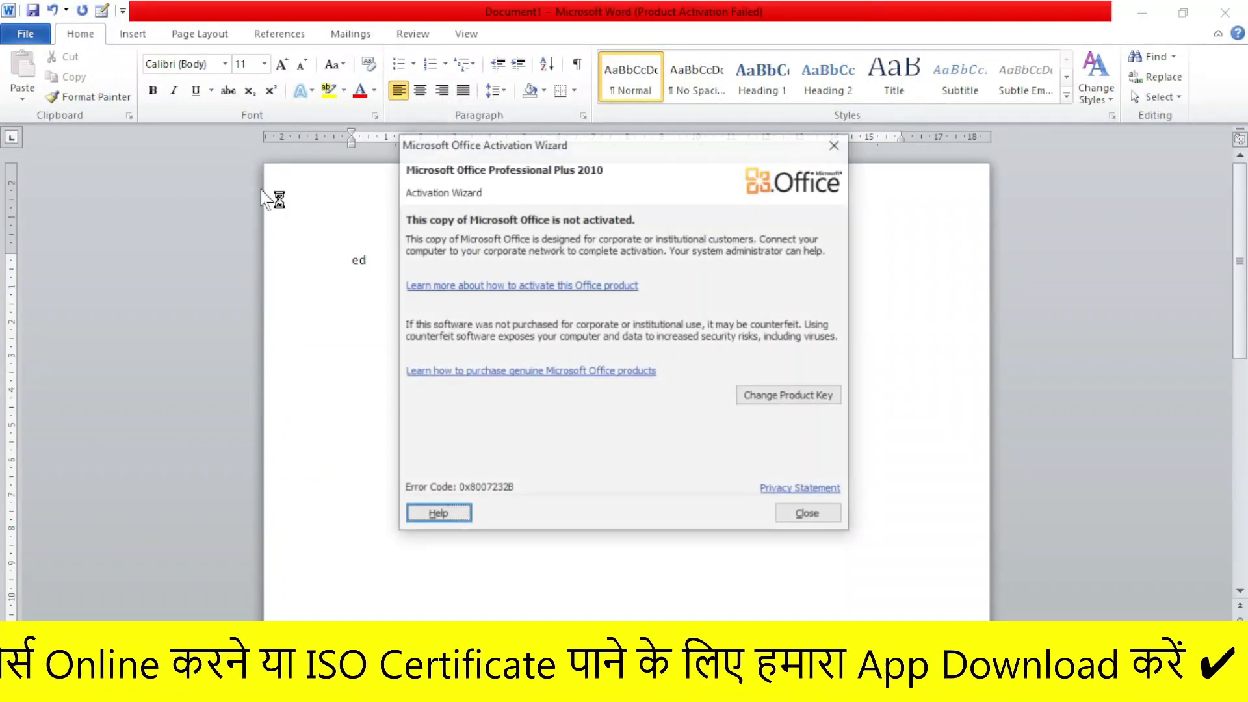
{"action": "left_click", "coordinate": [844, 96]}
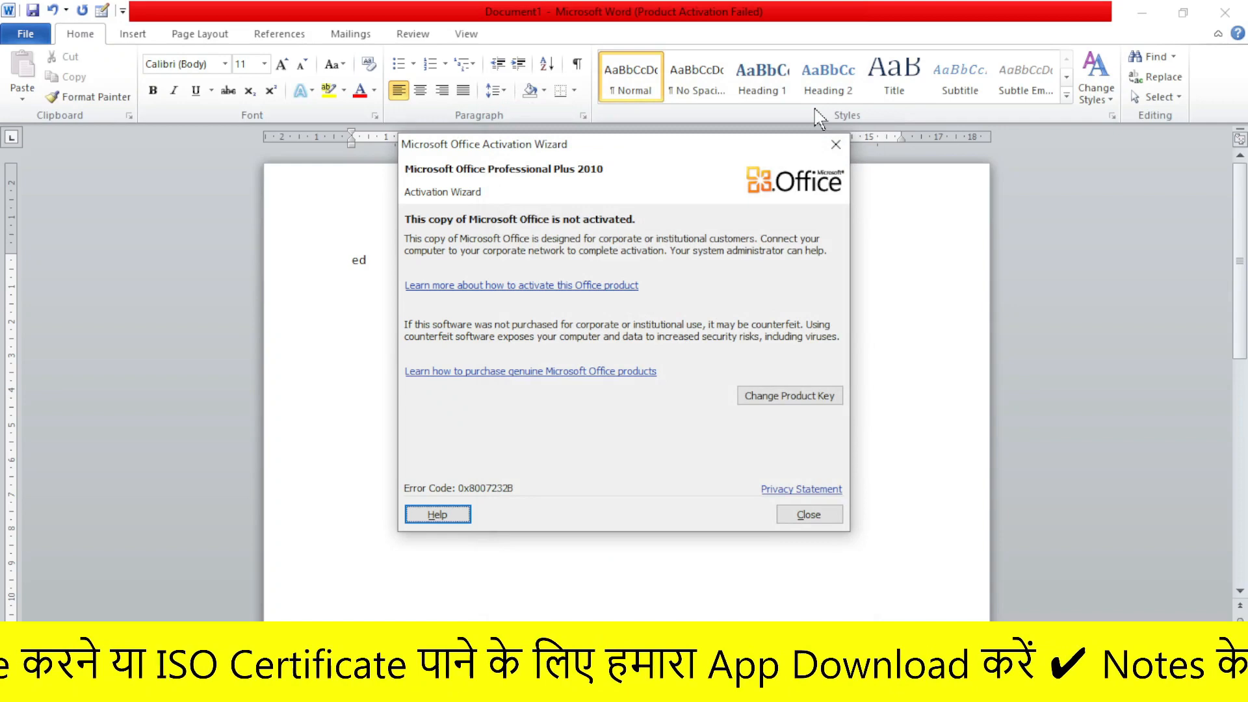
{"action": "left_click", "coordinate": [836, 144]}
- Close Document1, saving it under the name ed
{"action": "left_click", "coordinate": [26, 34]}
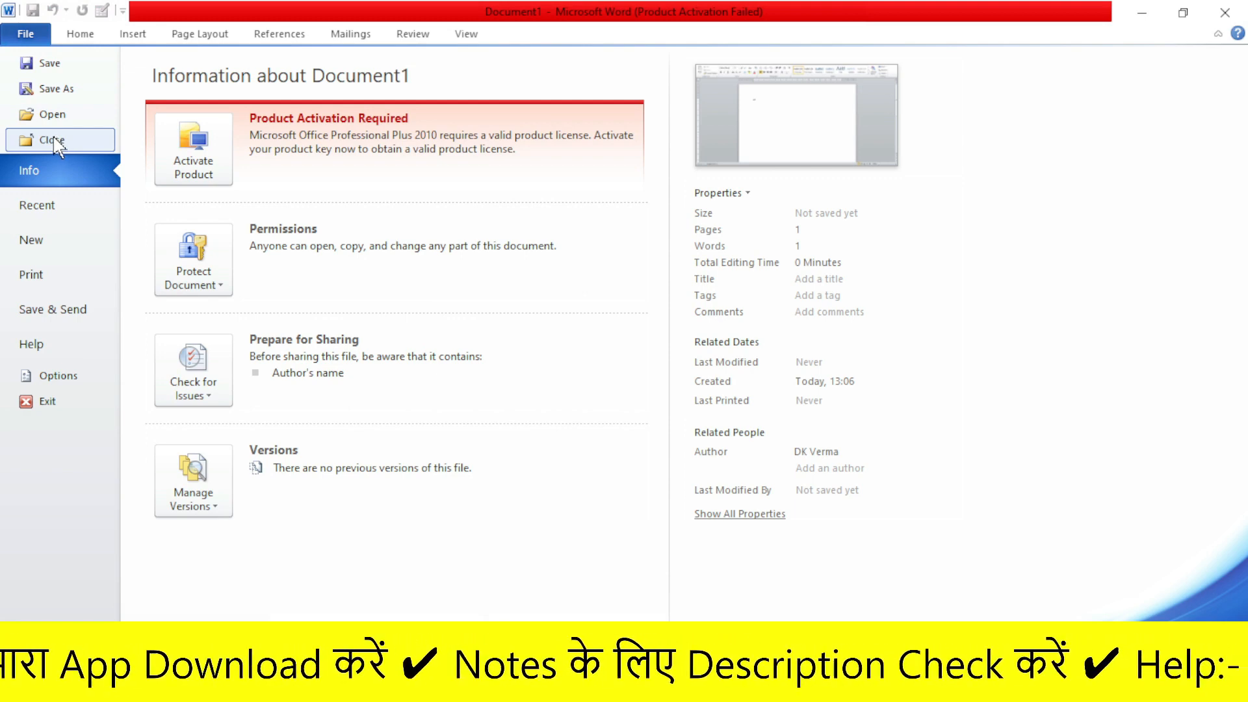
{"action": "left_click", "coordinate": [55, 141]}
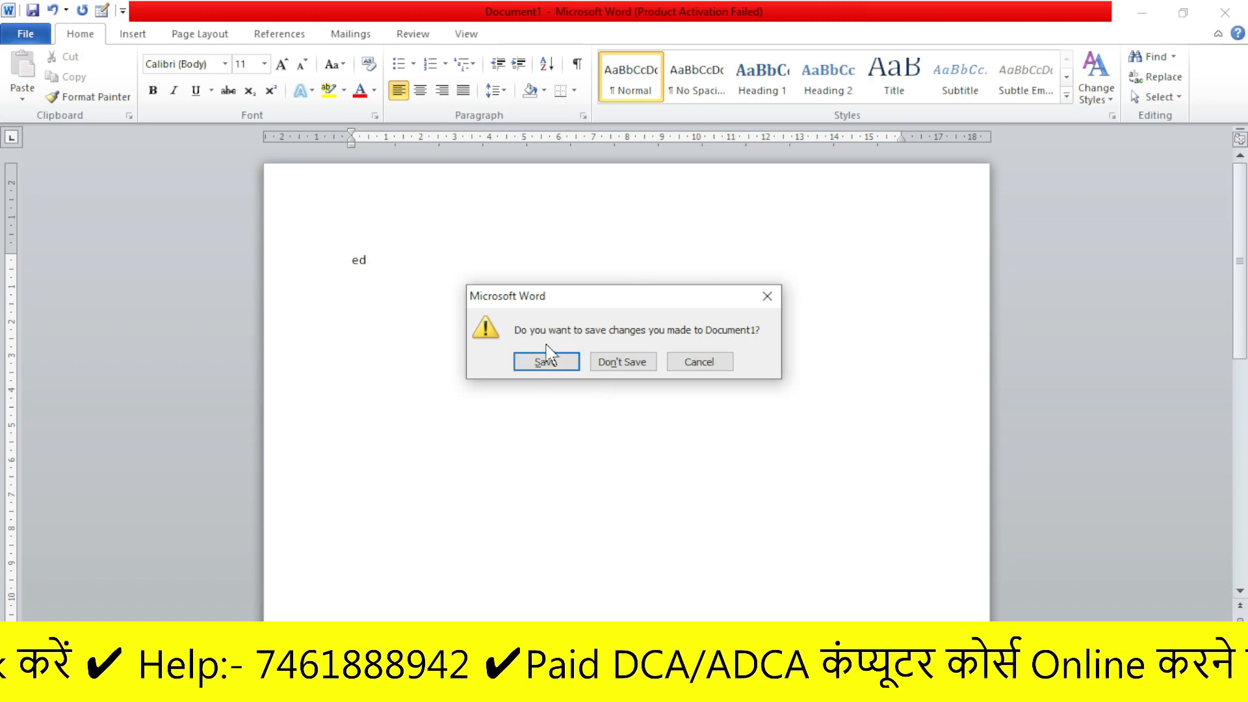
{"action": "left_click", "coordinate": [548, 367]}
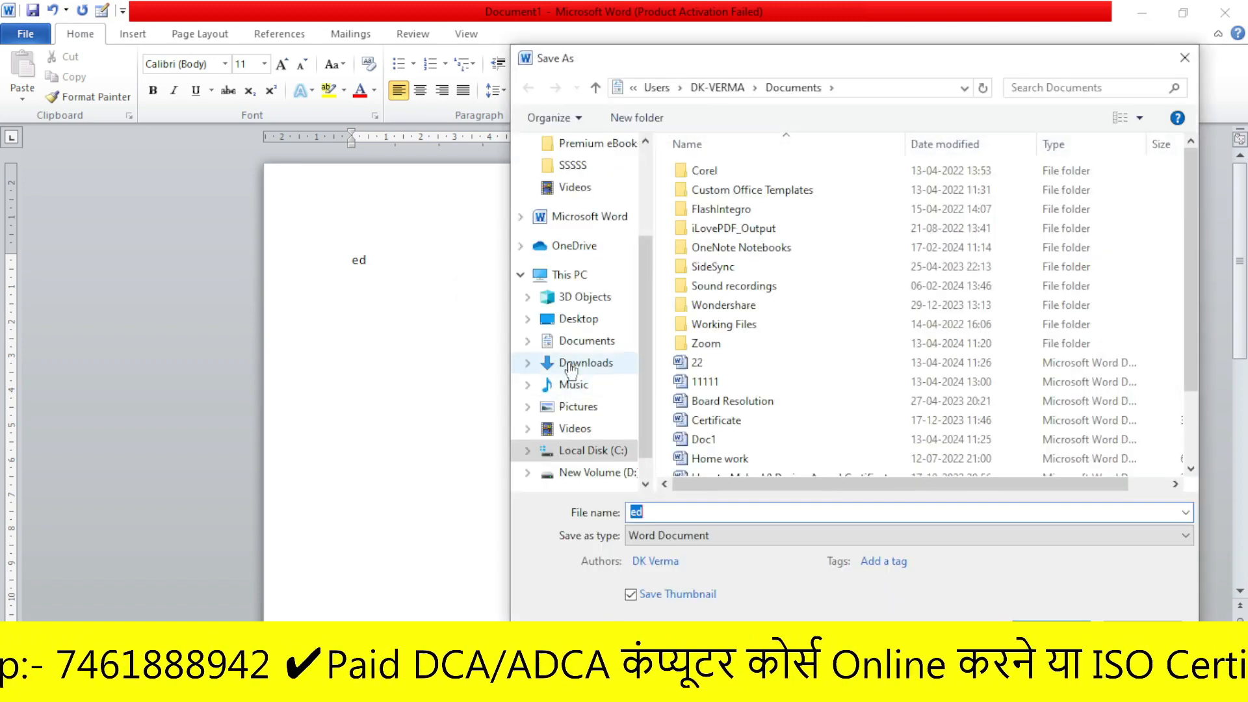
{"action": "left_click", "coordinate": [1042, 630]}
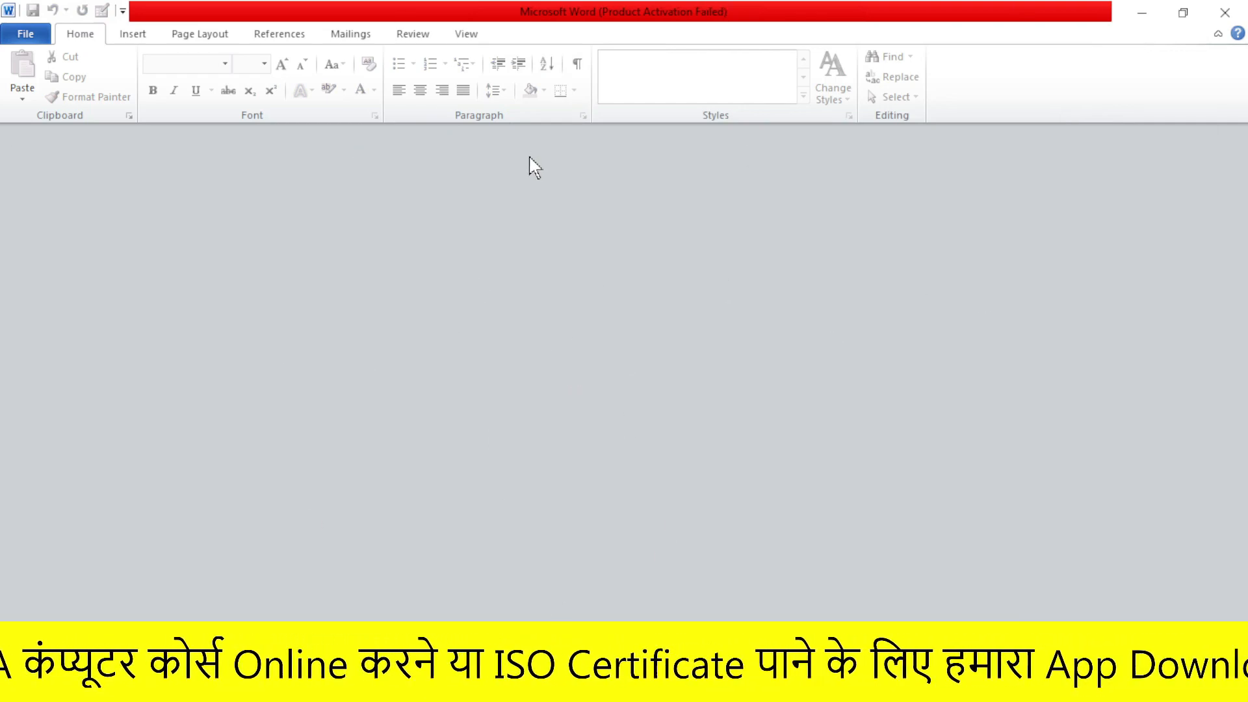
- Start a new document, quit Word, then after restart dismiss the wizard and view File Info
{"action": "key", "text": "ctrl+n"}
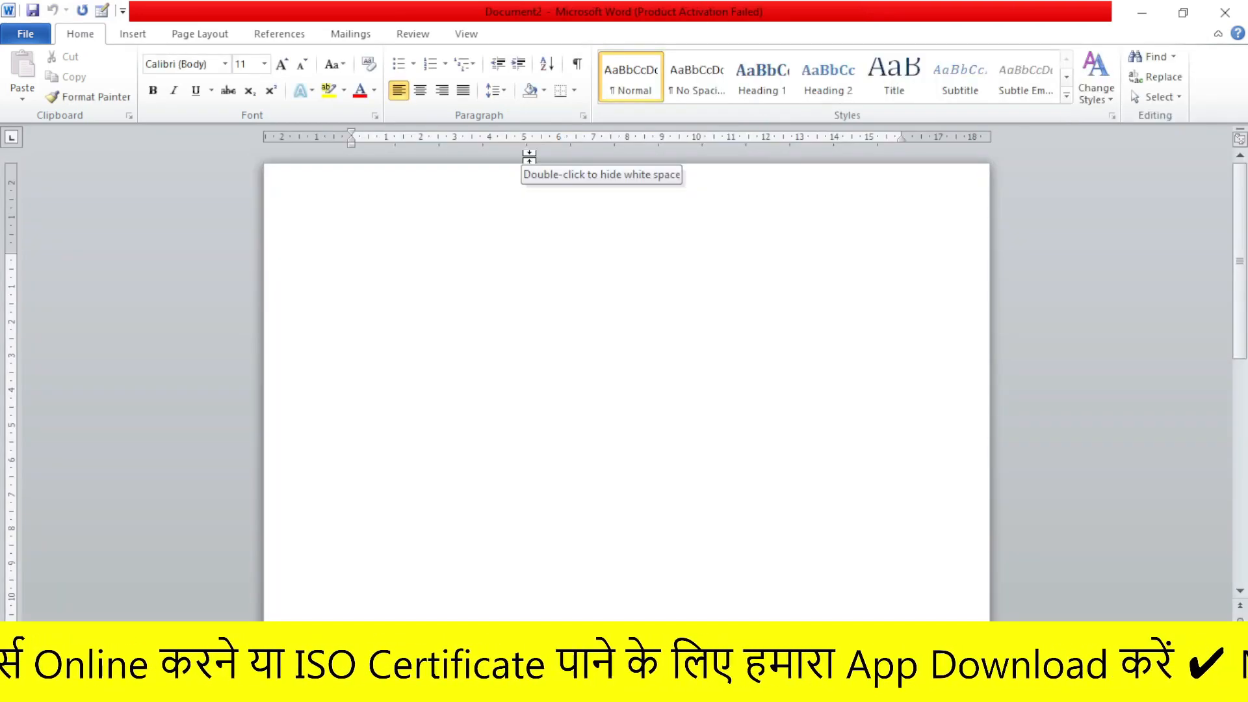
{"action": "left_click", "coordinate": [1228, 12]}
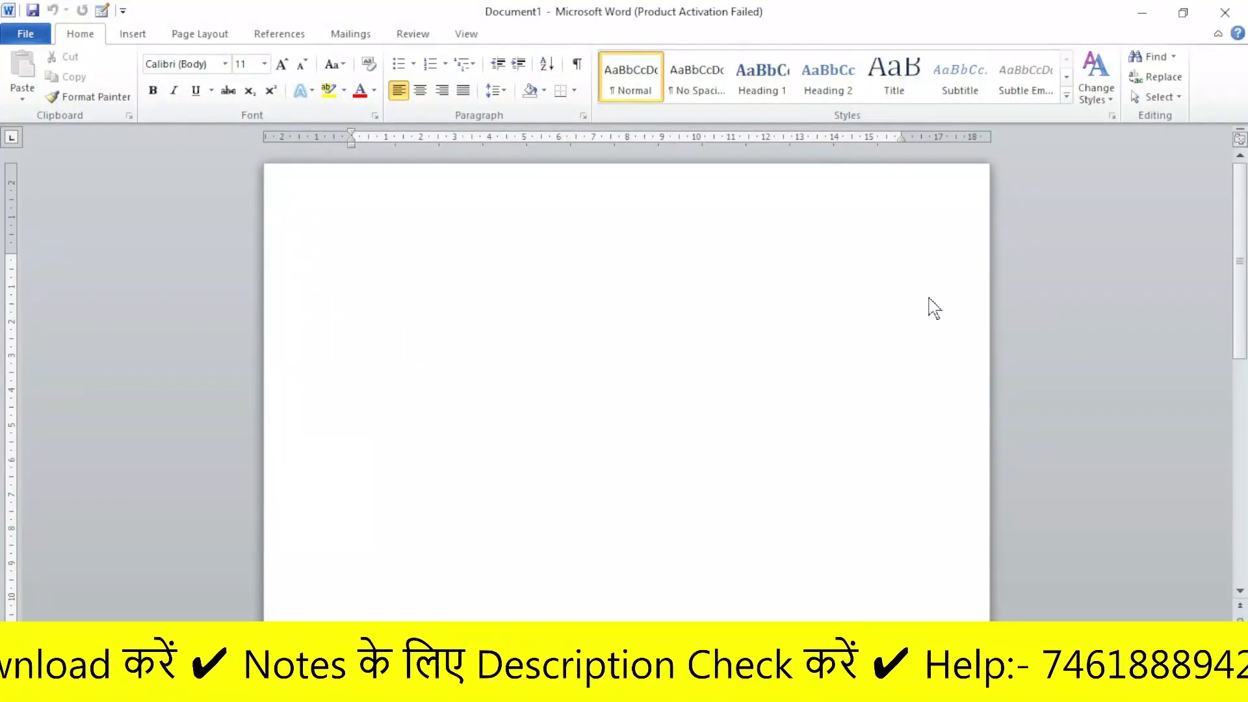
{"action": "left_click", "coordinate": [836, 147]}
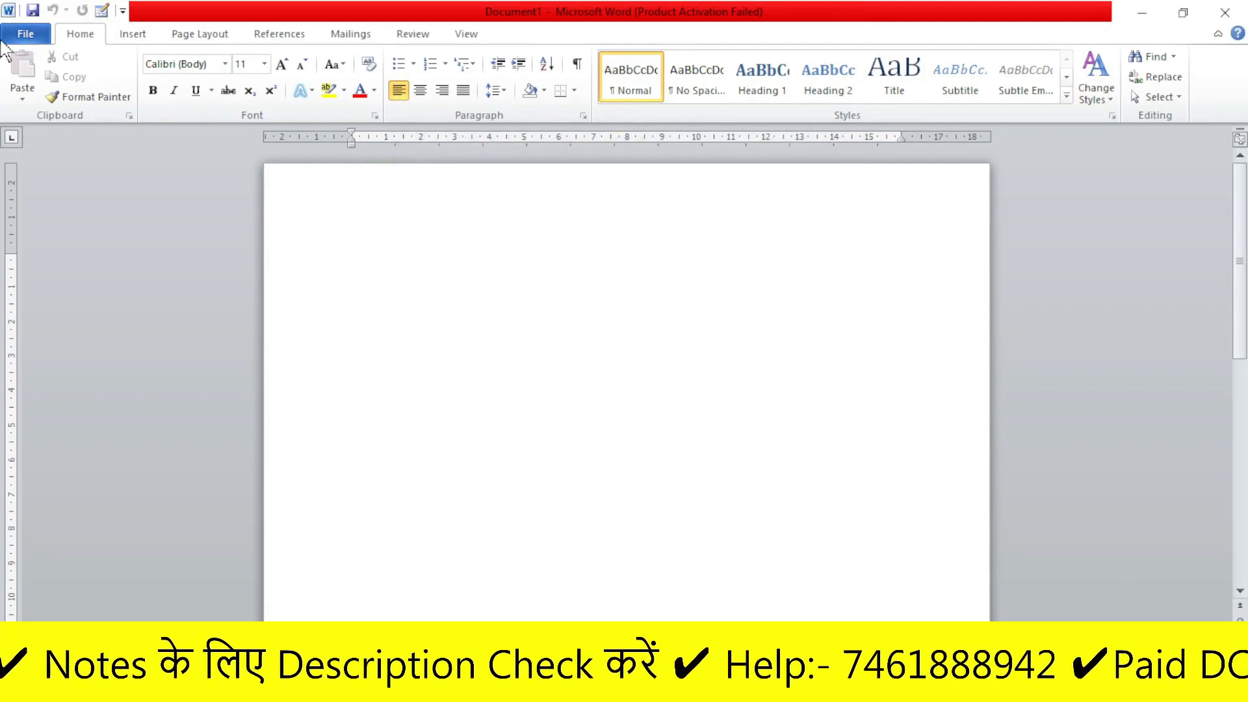
{"action": "left_click", "coordinate": [22, 35]}
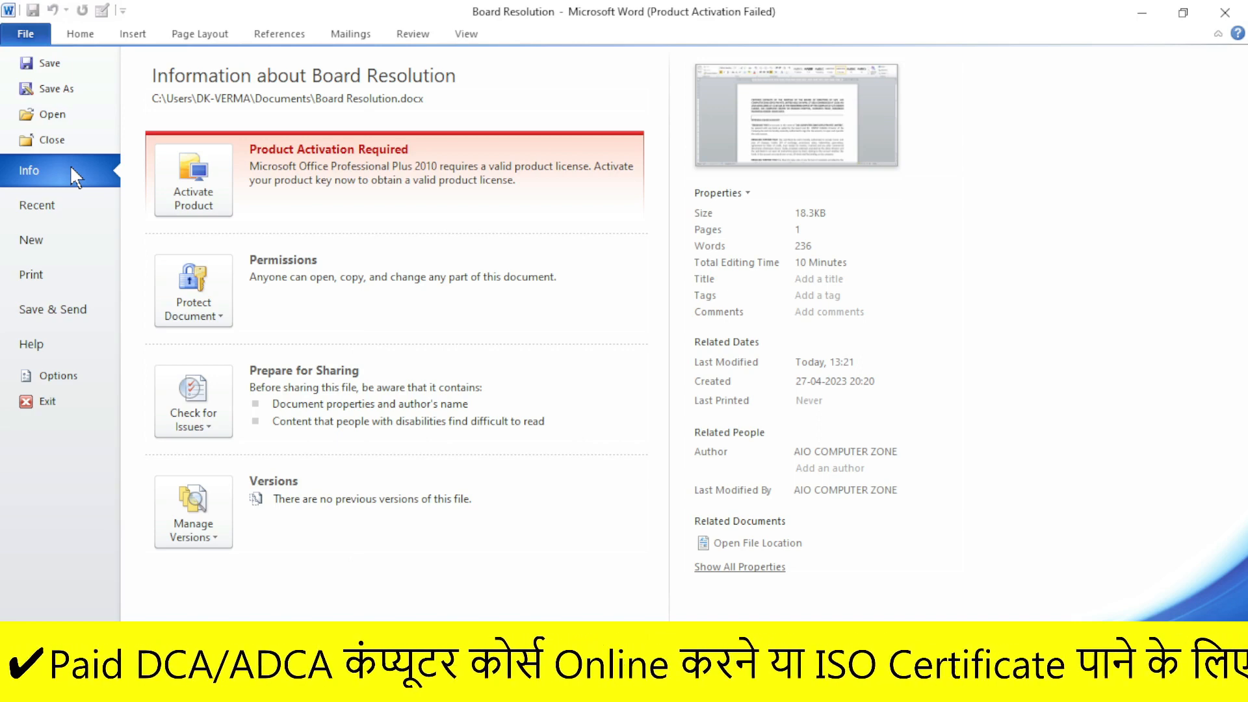
- Open document 22 from Recent Documents and view its Info page properties
{"action": "left_click", "coordinate": [47, 207]}
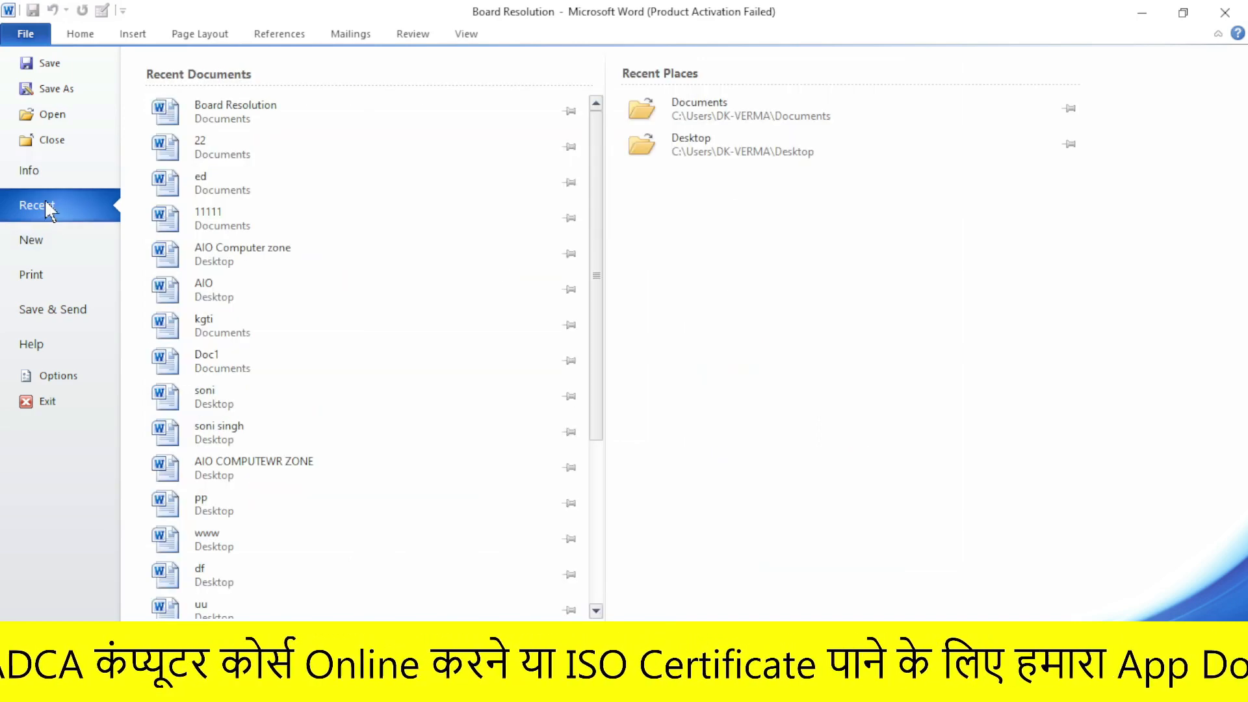
{"action": "left_click", "coordinate": [251, 154]}
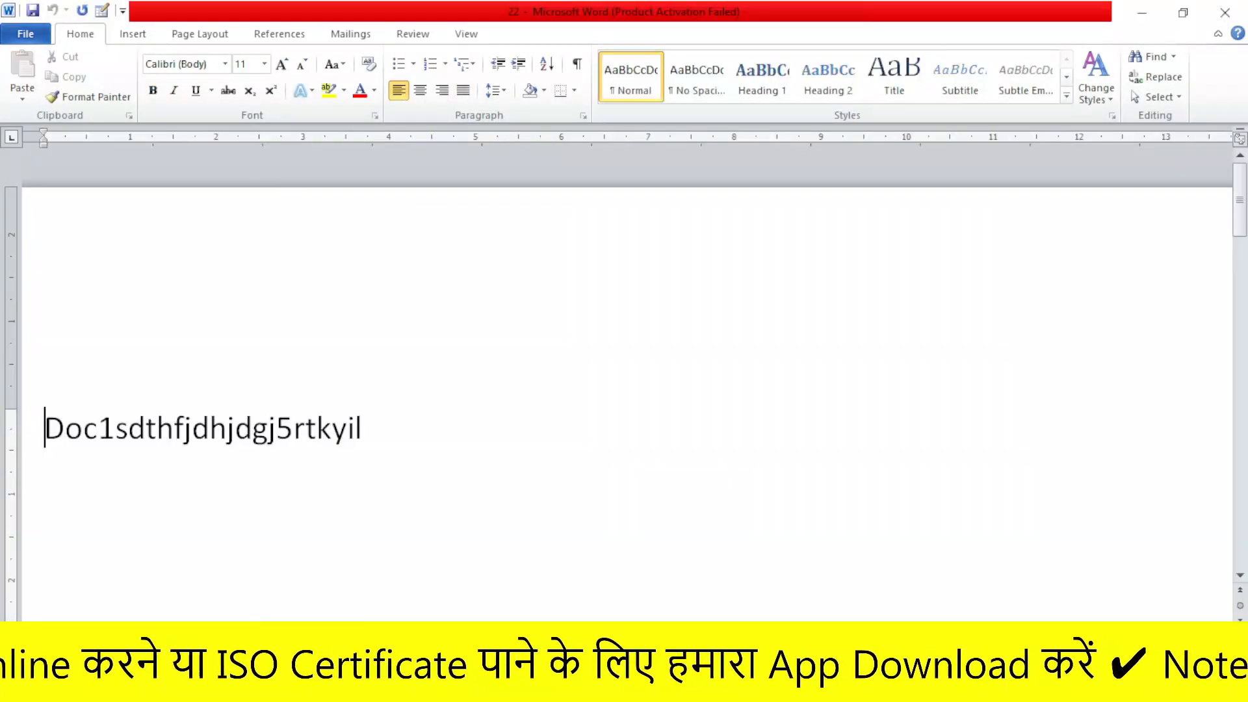
{"action": "left_click", "coordinate": [26, 35]}
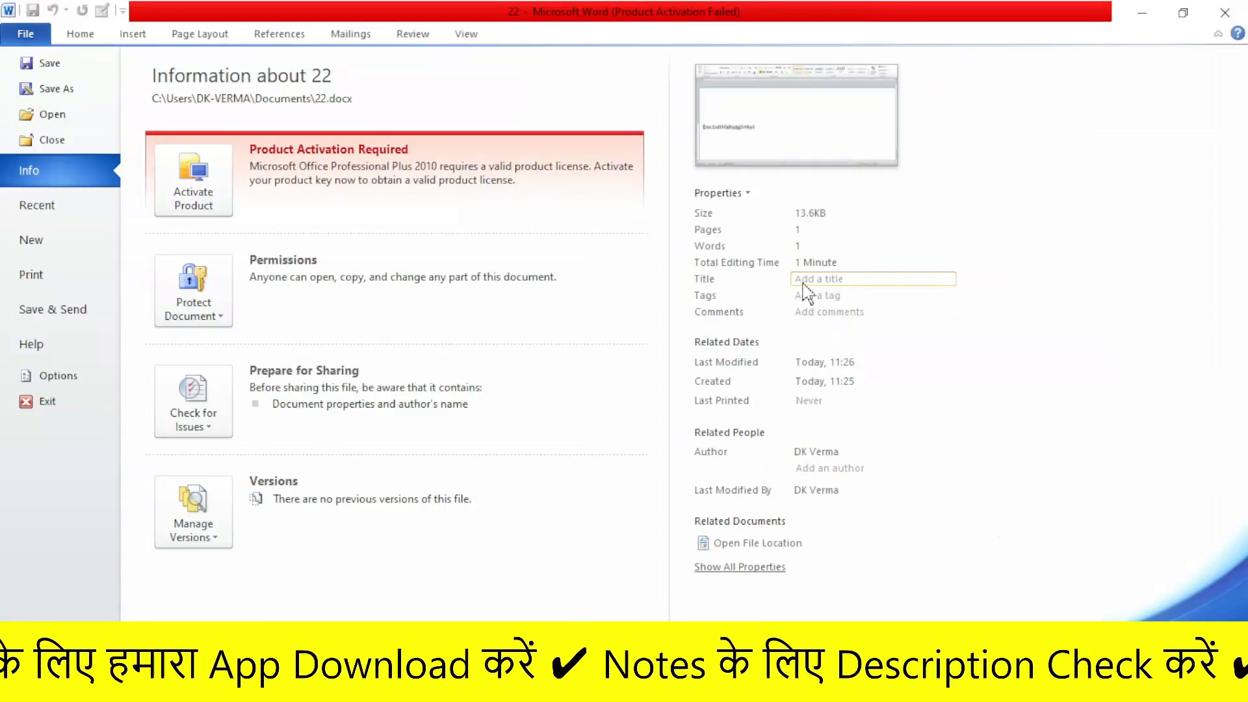
- Set document 22's Title to 'ssf' and Tags to 'dge', and add a second author
{"action": "left_click", "coordinate": [897, 341]}
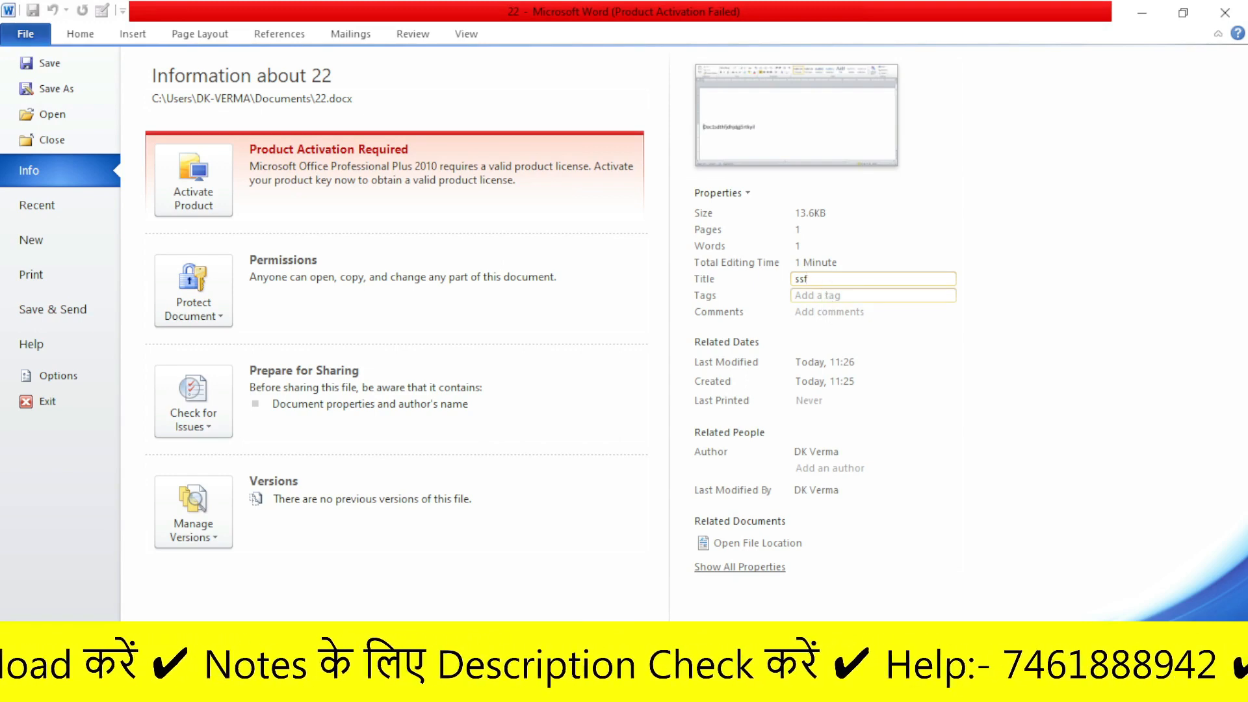
{"action": "left_click", "coordinate": [812, 296]}
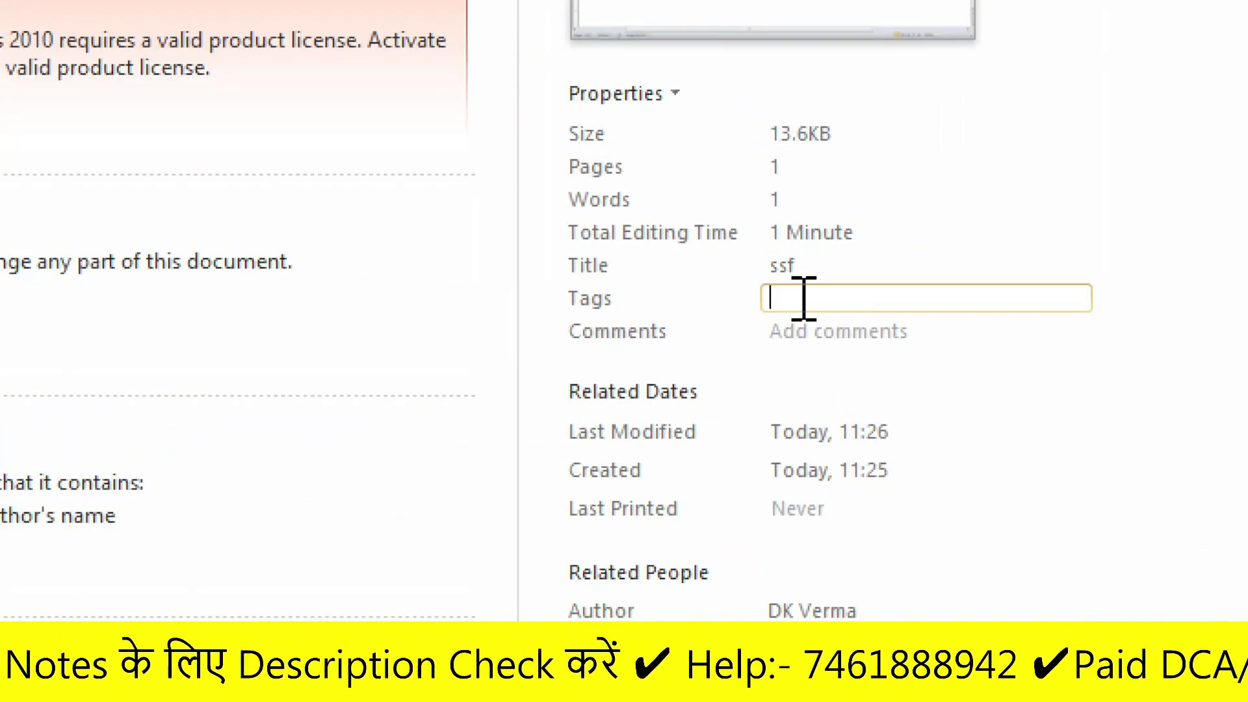
{"action": "type", "text": "dge"}
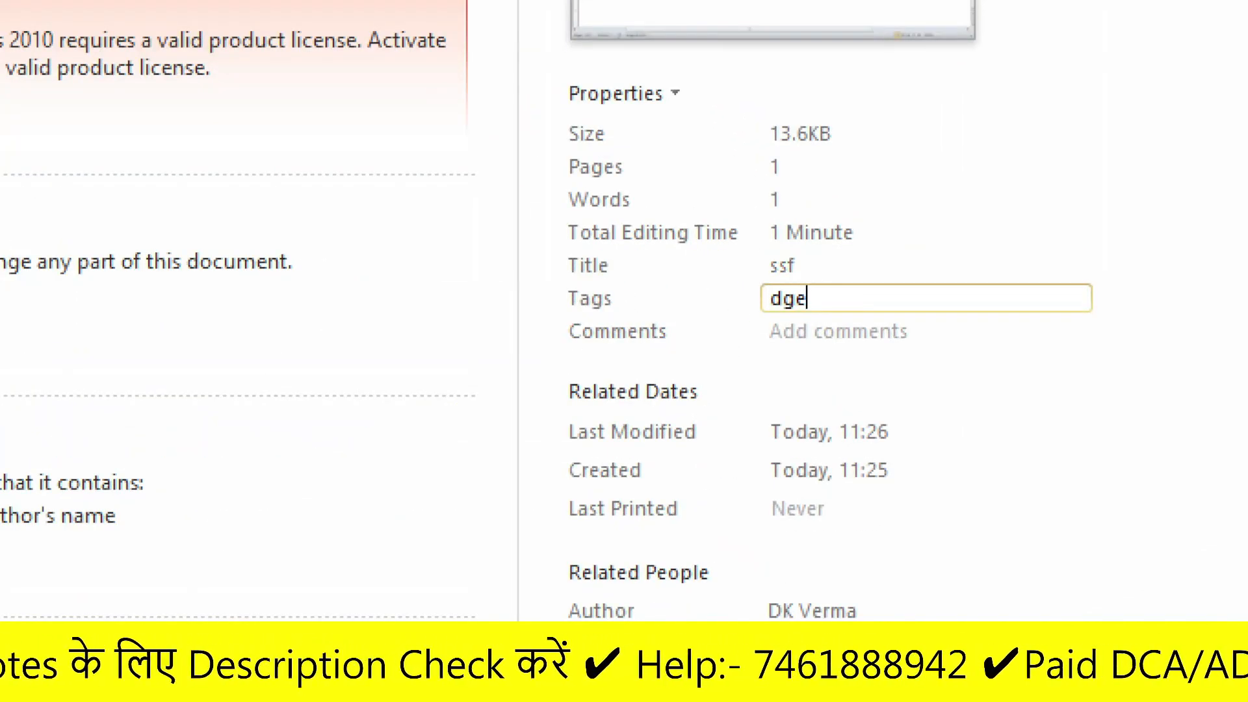
{"action": "left_click", "coordinate": [812, 334]}
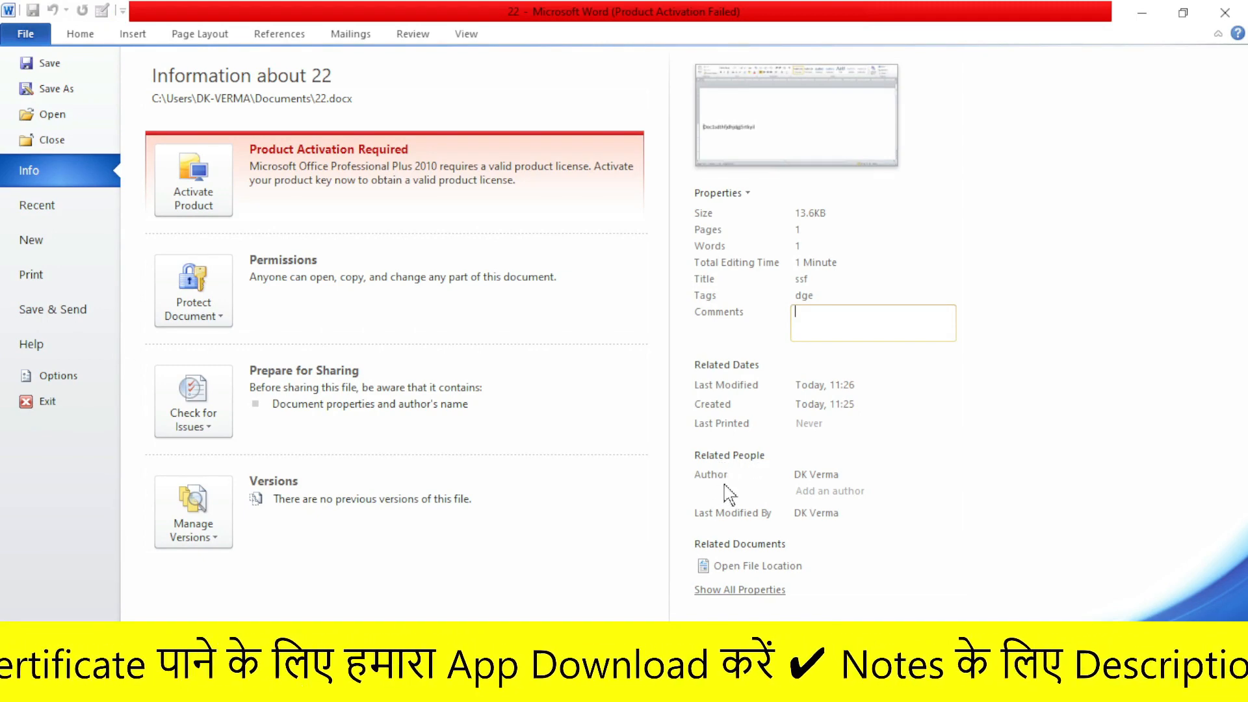
{"action": "left_click", "coordinate": [811, 491]}
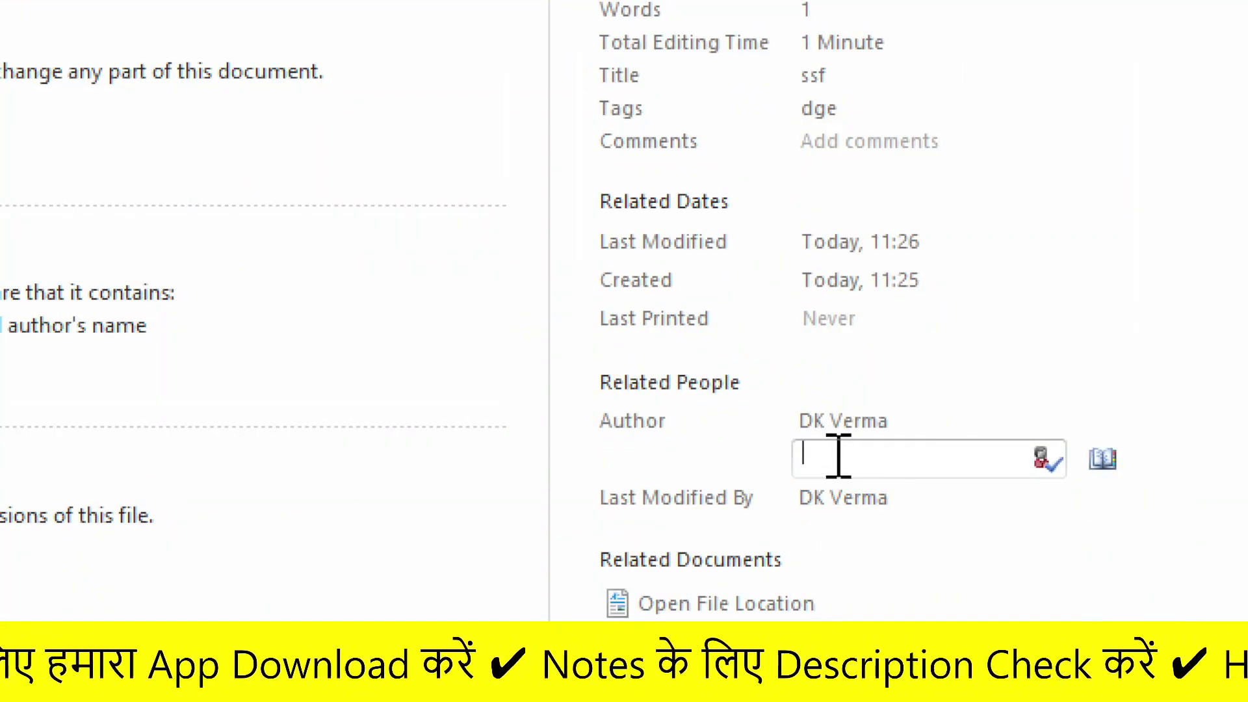
{"action": "type", "text": "soni"}
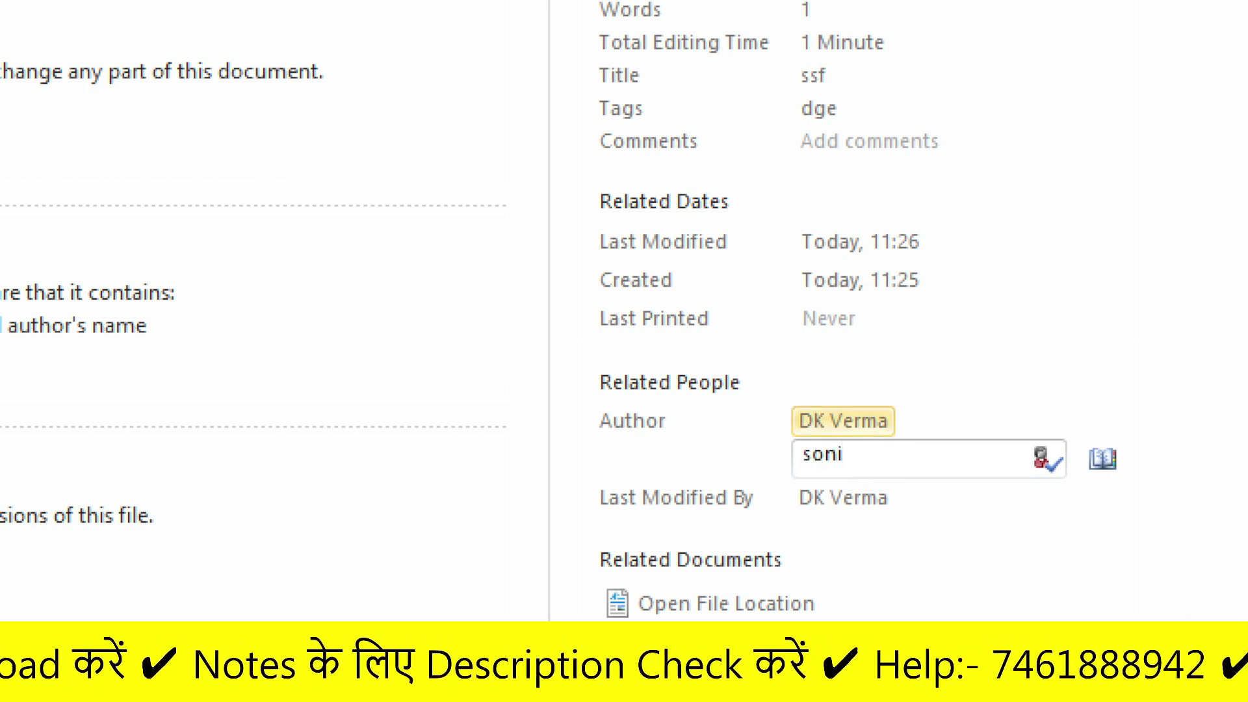
{"action": "key", "text": "Return"}
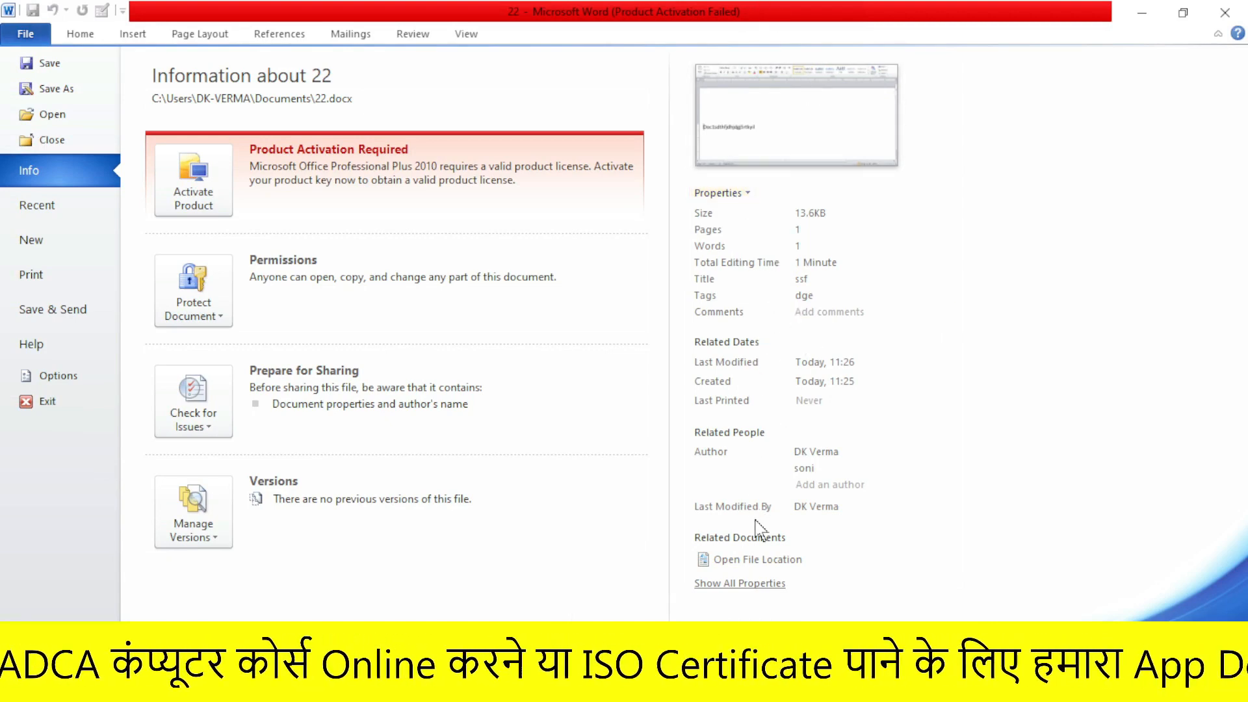
{"action": "left_click", "coordinate": [754, 585]}
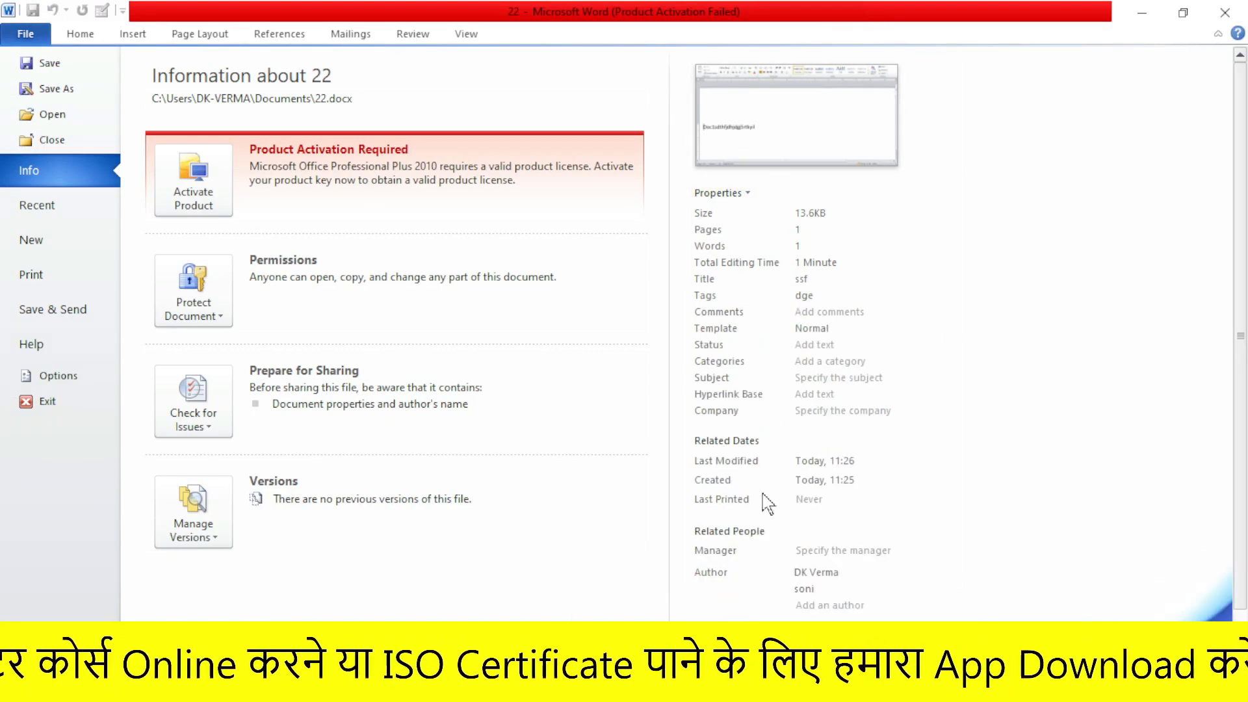
{"action": "scroll", "coordinate": [784, 462], "scroll_direction": "down", "scroll_amount": 1}
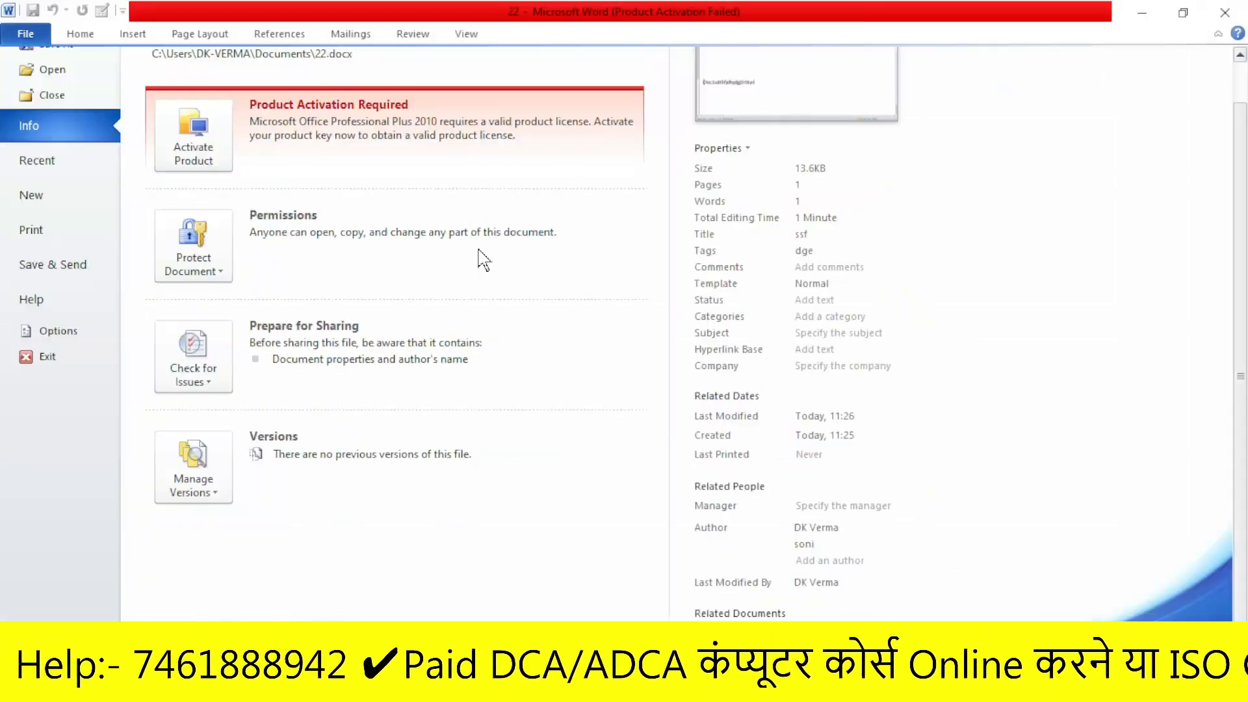
{"action": "left_click", "coordinate": [204, 262]}
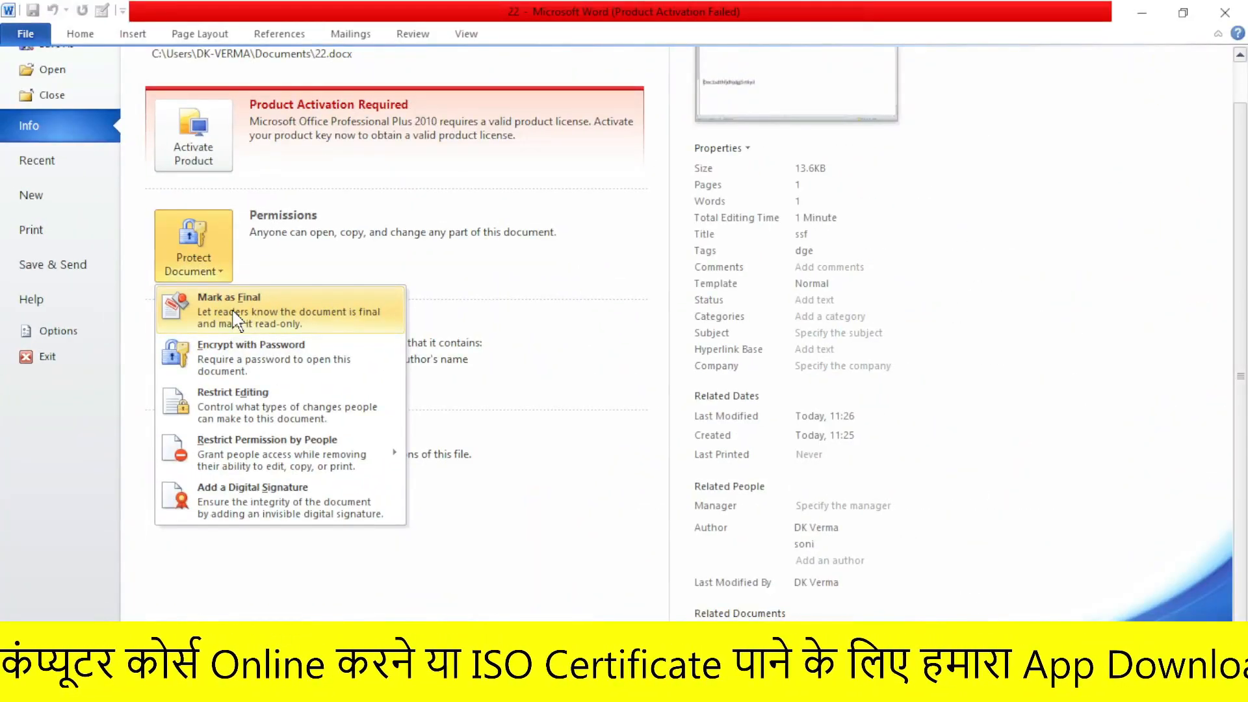
{"action": "left_click", "coordinate": [496, 339]}
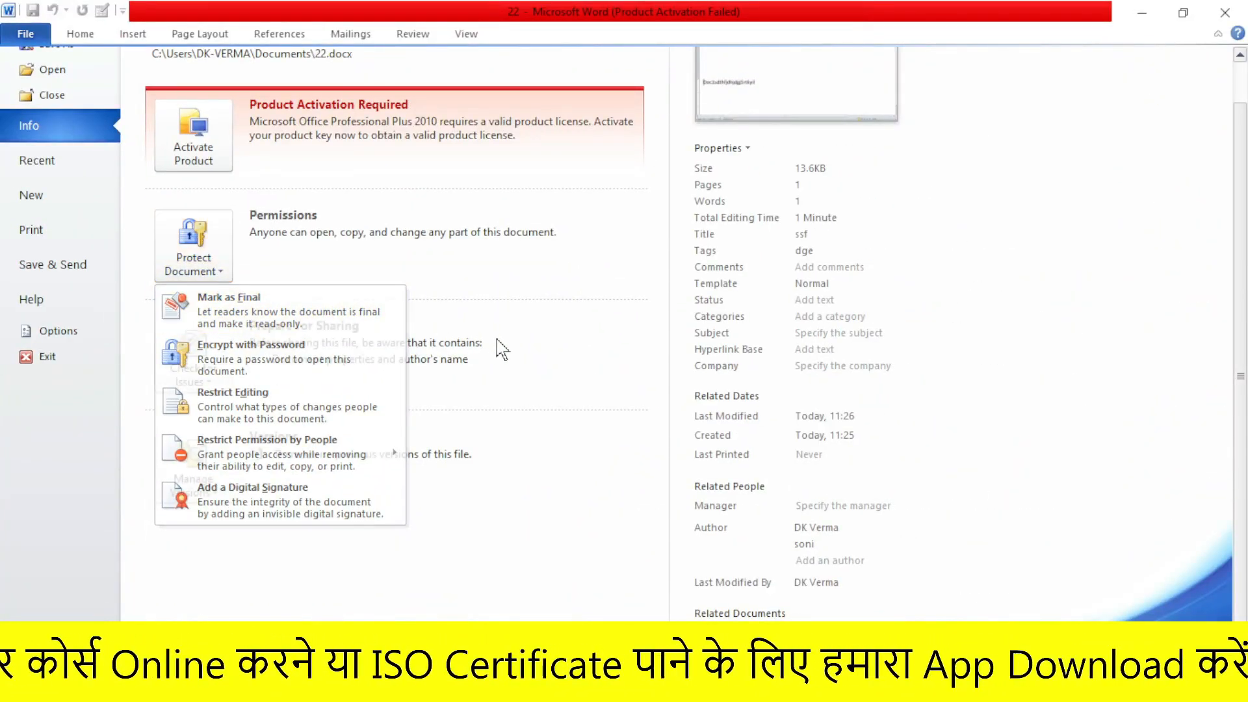
{"action": "left_click", "coordinate": [29, 38]}
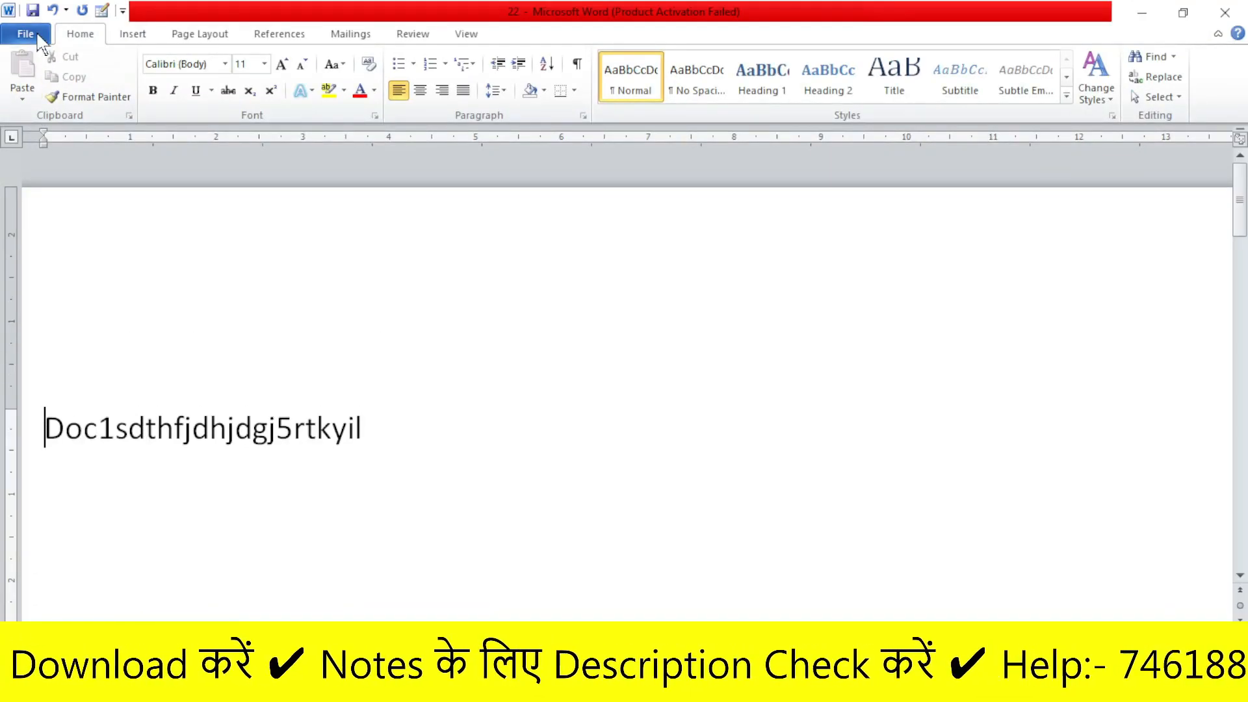
{"action": "left_click", "coordinate": [20, 16]}
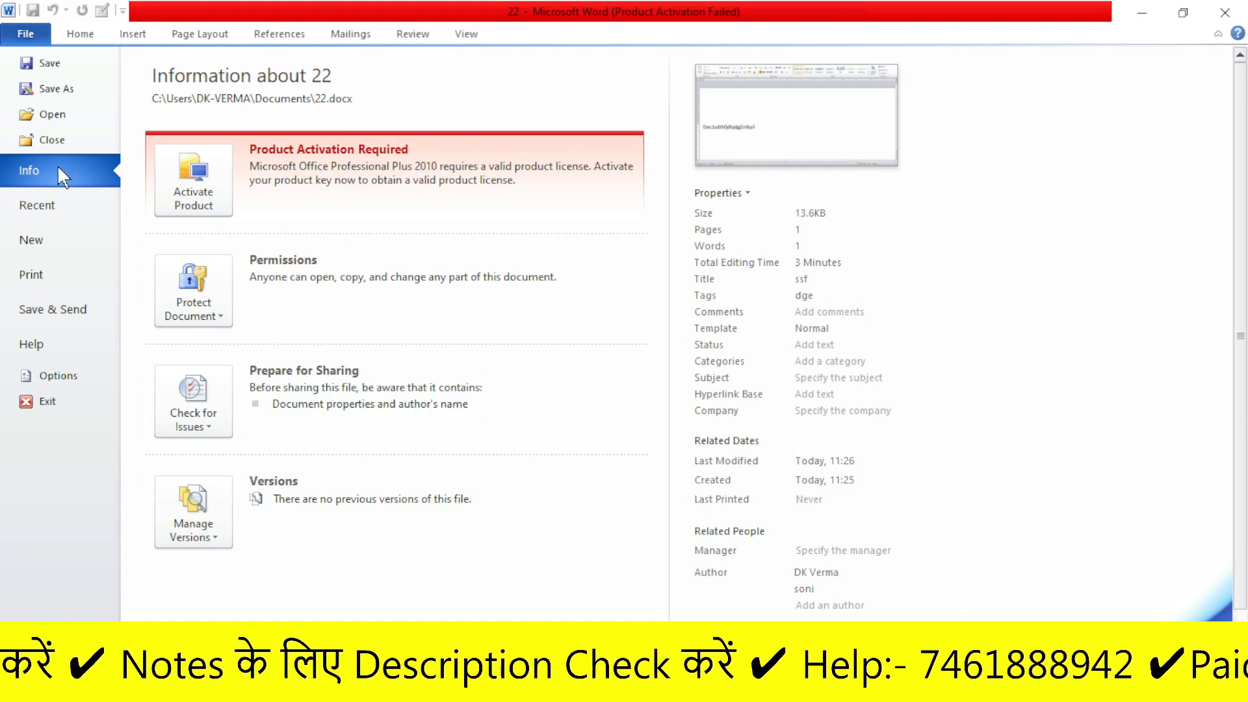
{"action": "left_click", "coordinate": [195, 305]}
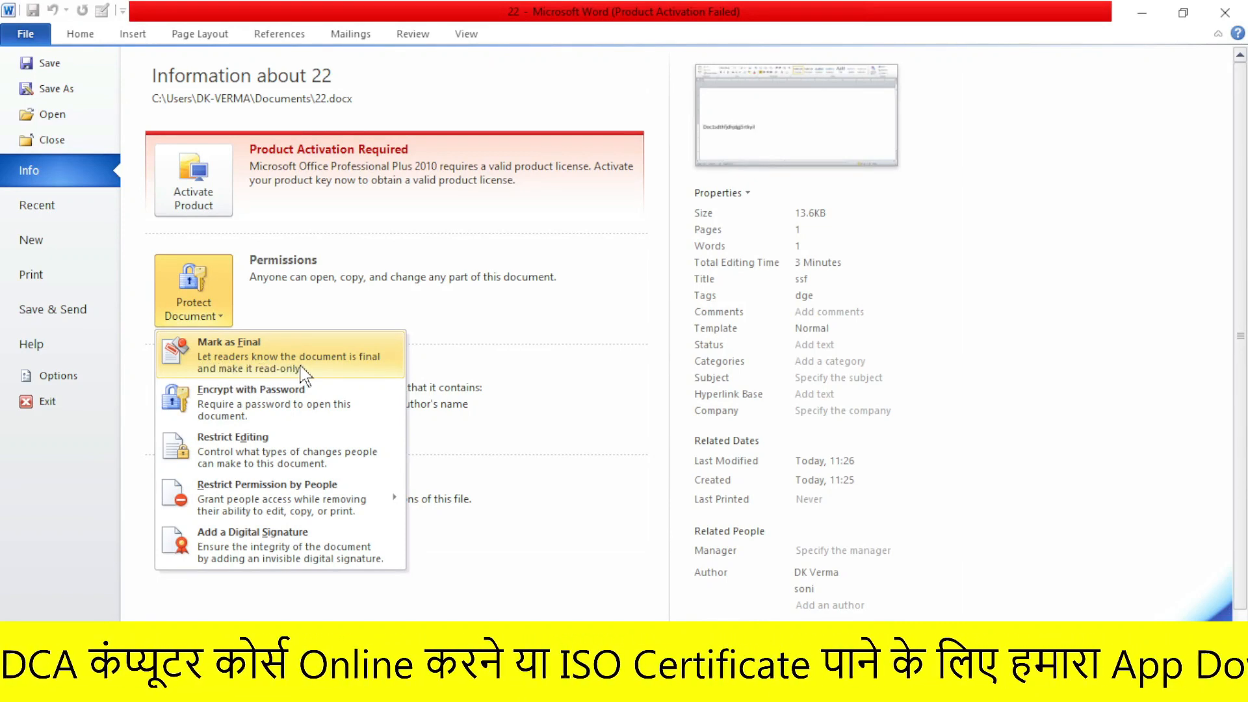
- Mark document 22 as final, acknowledge both notices, and return to the document
{"action": "left_click", "coordinate": [242, 364]}
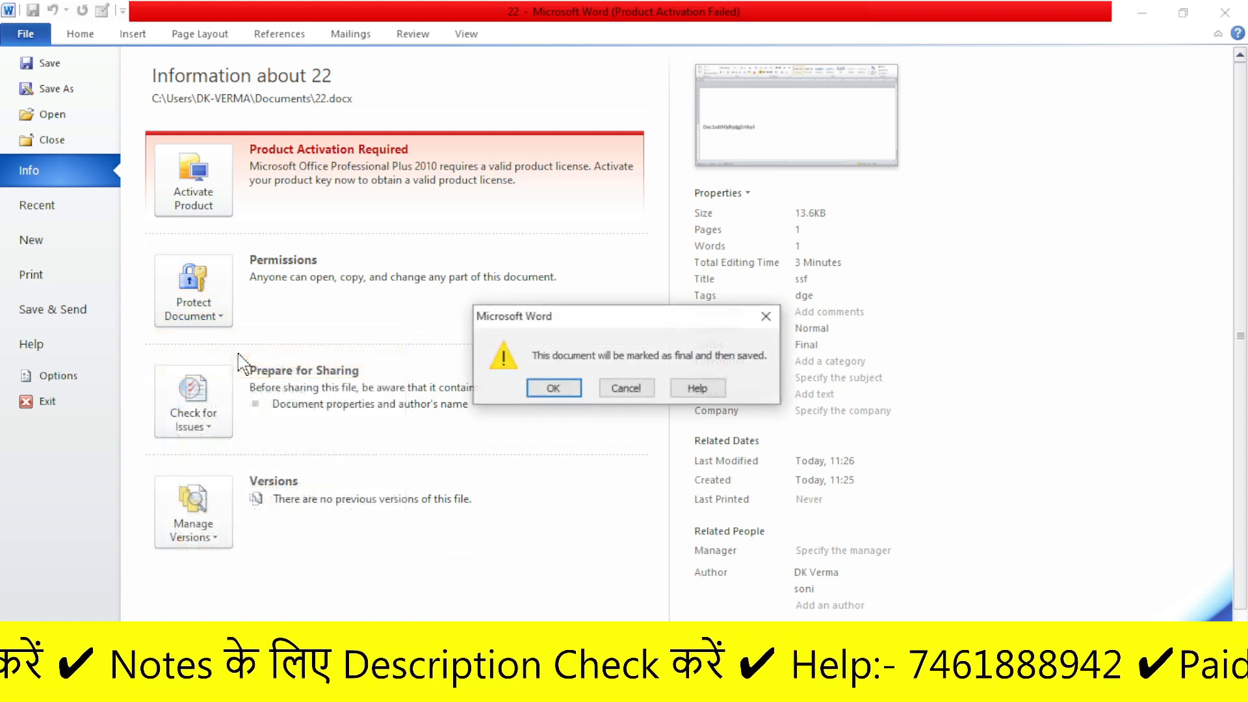
{"action": "left_click", "coordinate": [553, 389]}
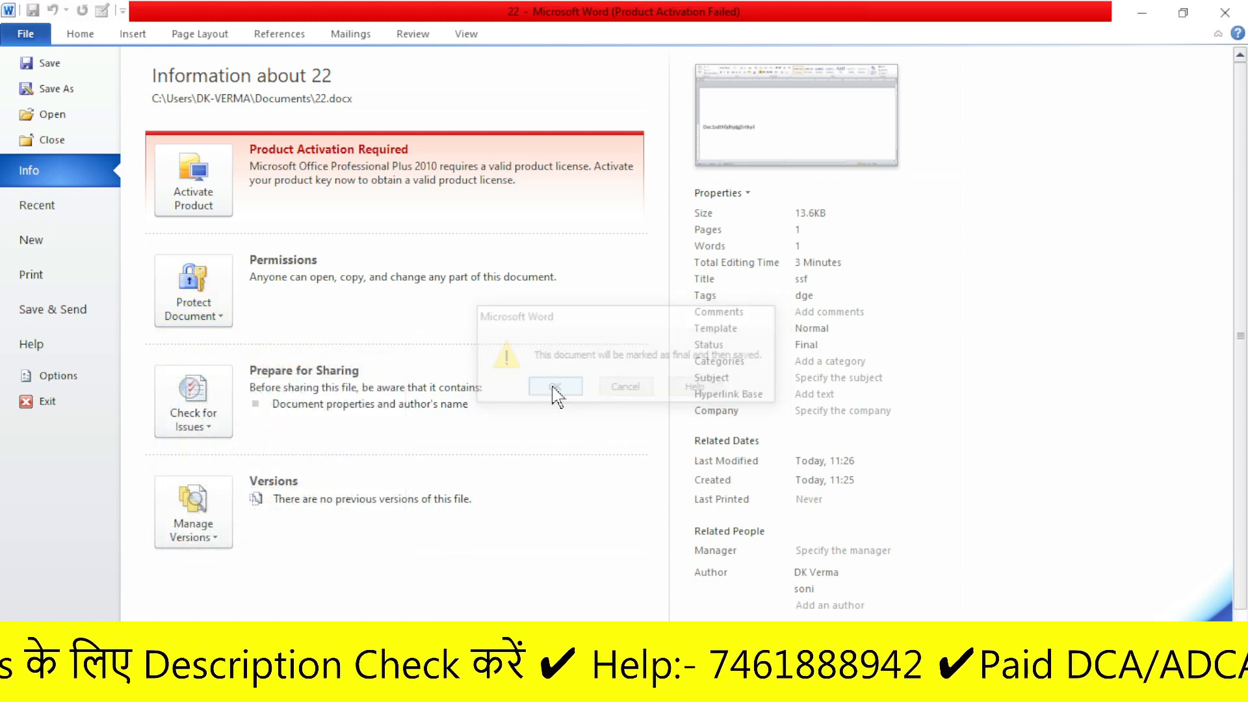
{"action": "left_click", "coordinate": [620, 411]}
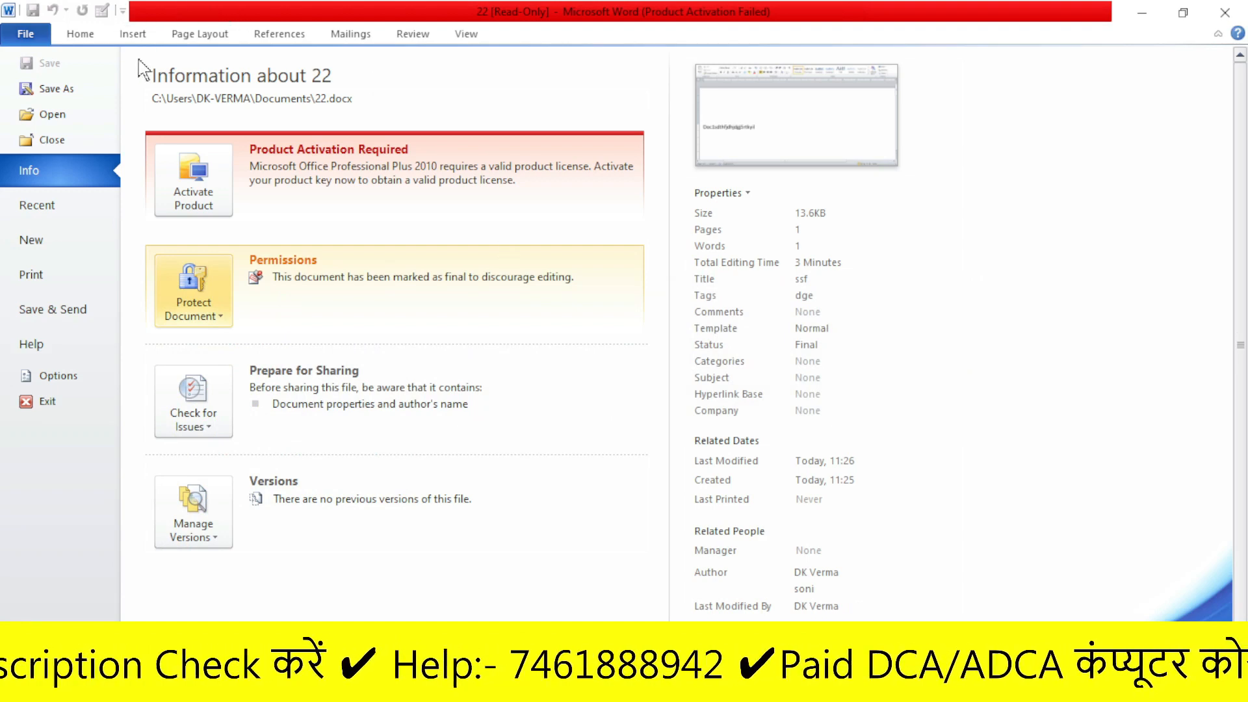
{"action": "left_click", "coordinate": [29, 36]}
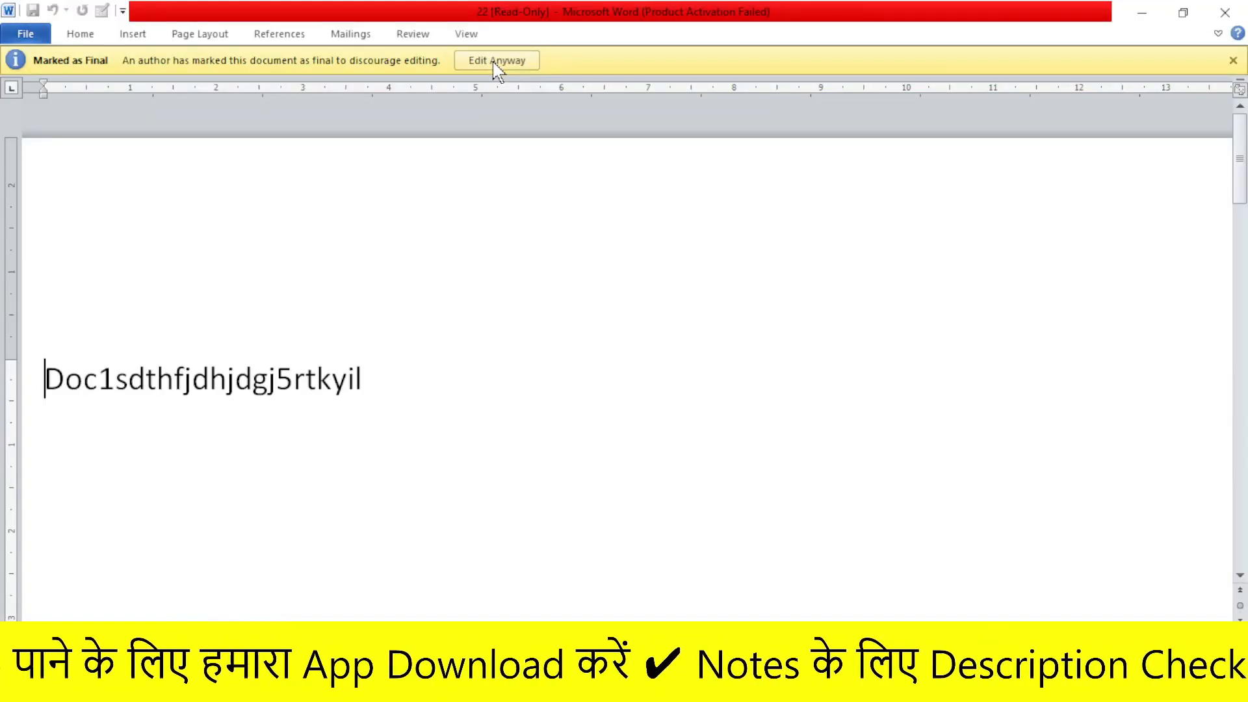
- Choose Edit Anyway, then mark document 22 as final again via Protect Document
{"action": "left_click", "coordinate": [504, 66]}
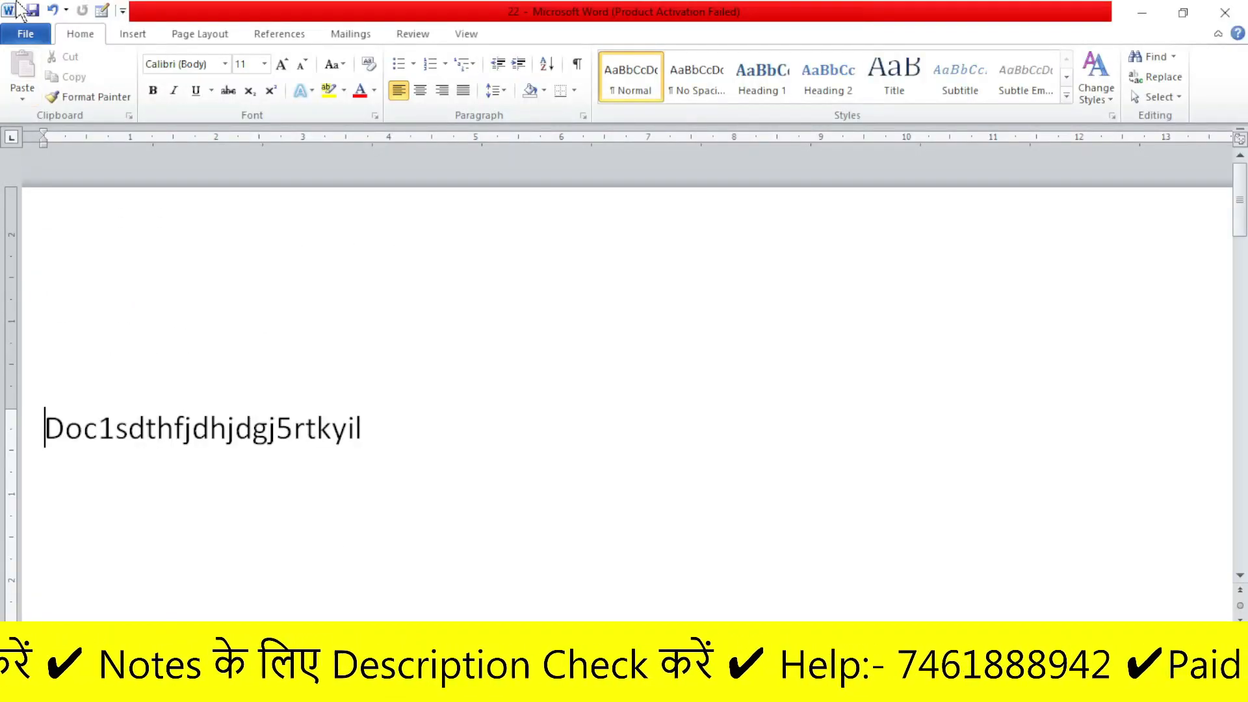
{"action": "left_click", "coordinate": [25, 33]}
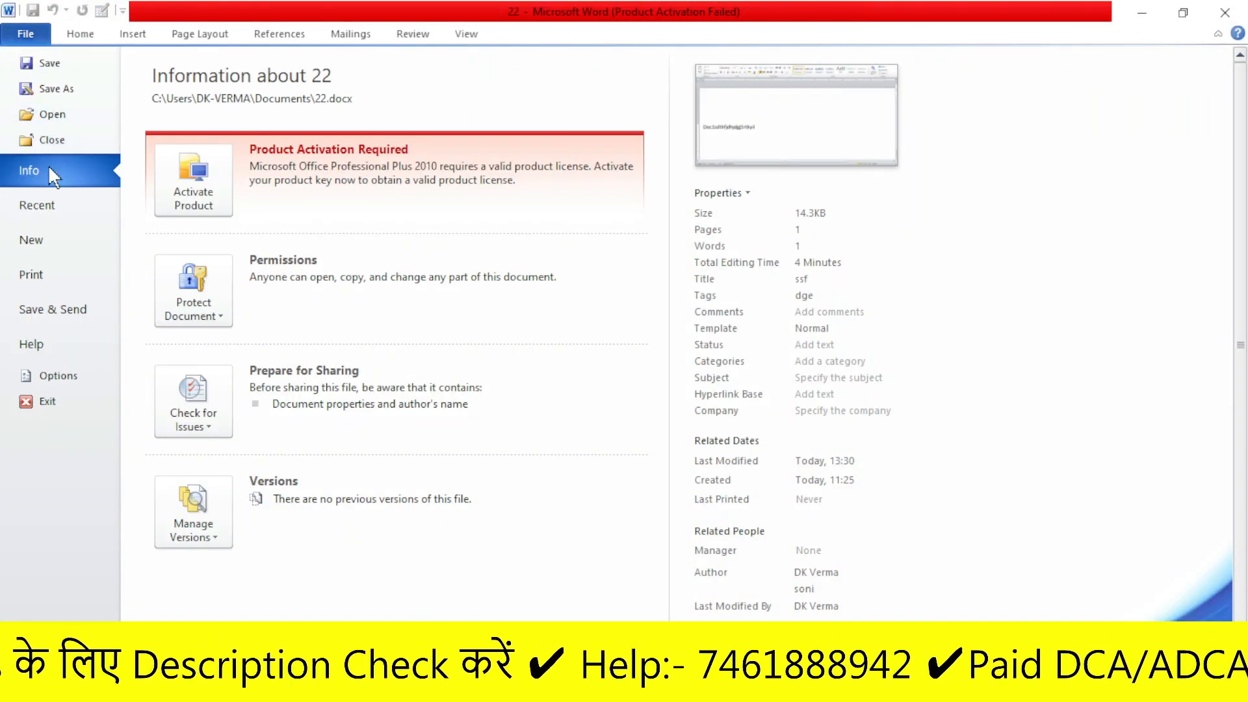
{"action": "left_click", "coordinate": [192, 291]}
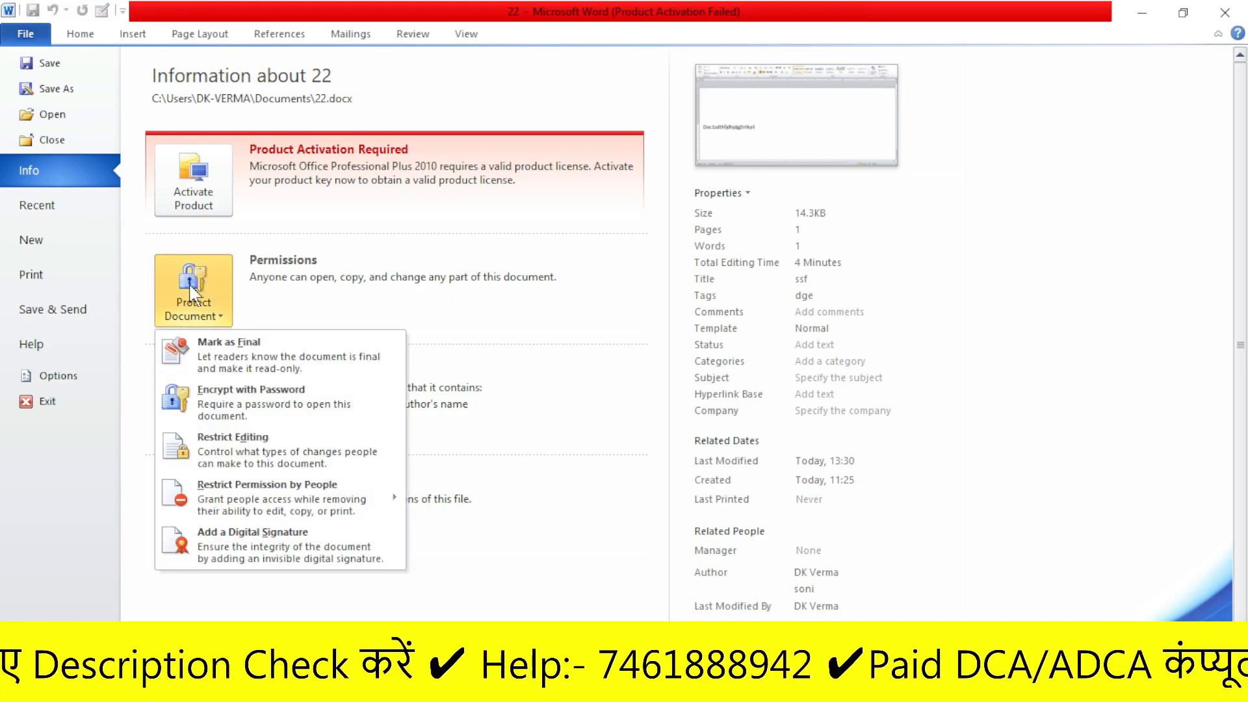
{"action": "left_click", "coordinate": [232, 368]}
{"action": "left_click", "coordinate": [554, 387]}
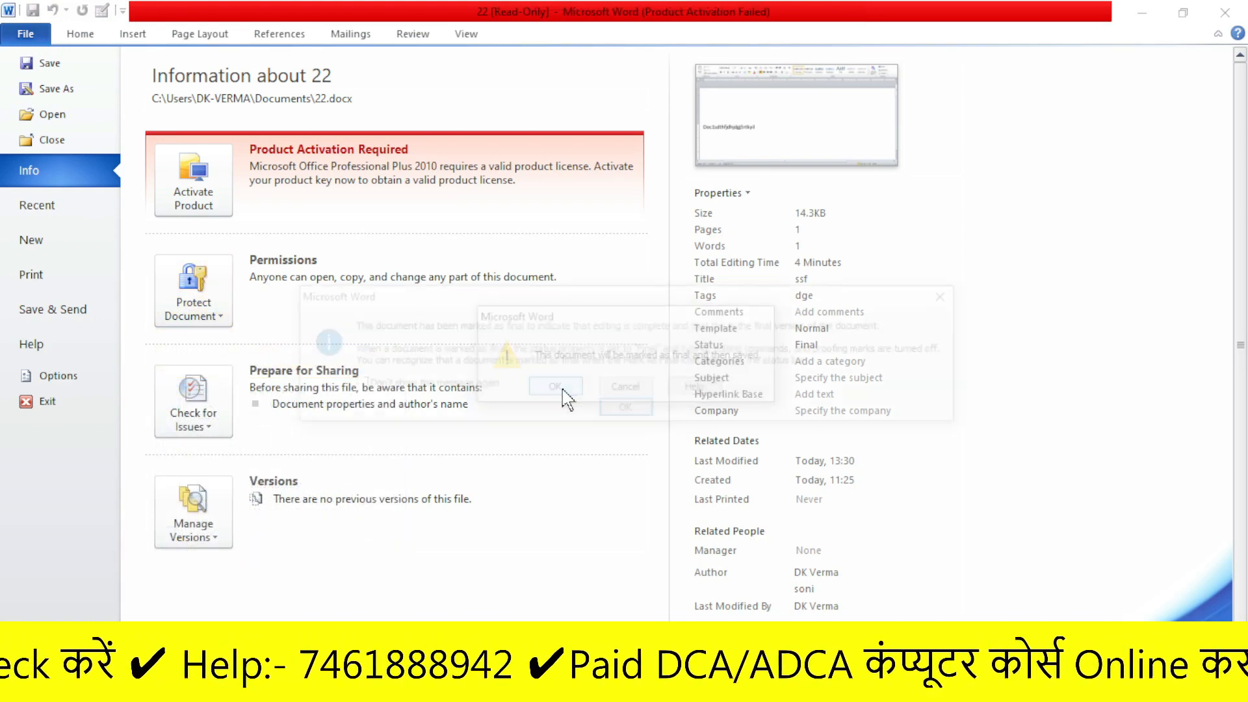
{"action": "left_click", "coordinate": [626, 410]}
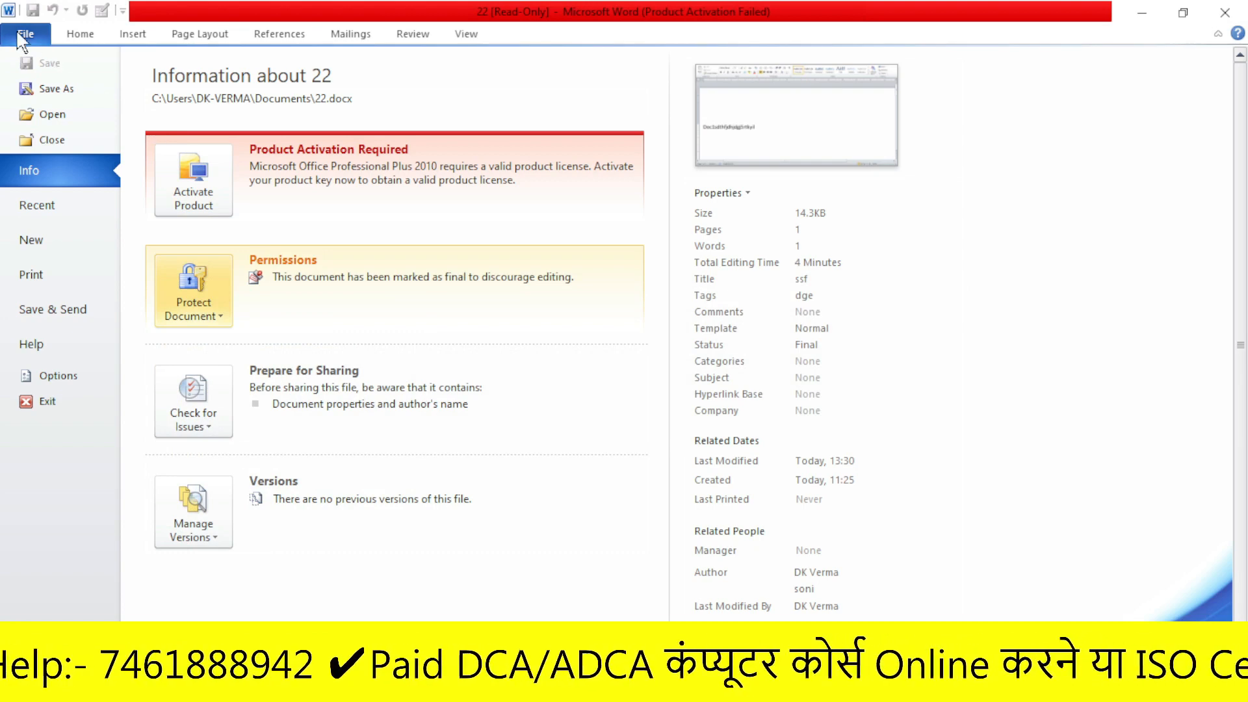
{"action": "left_click", "coordinate": [26, 34]}
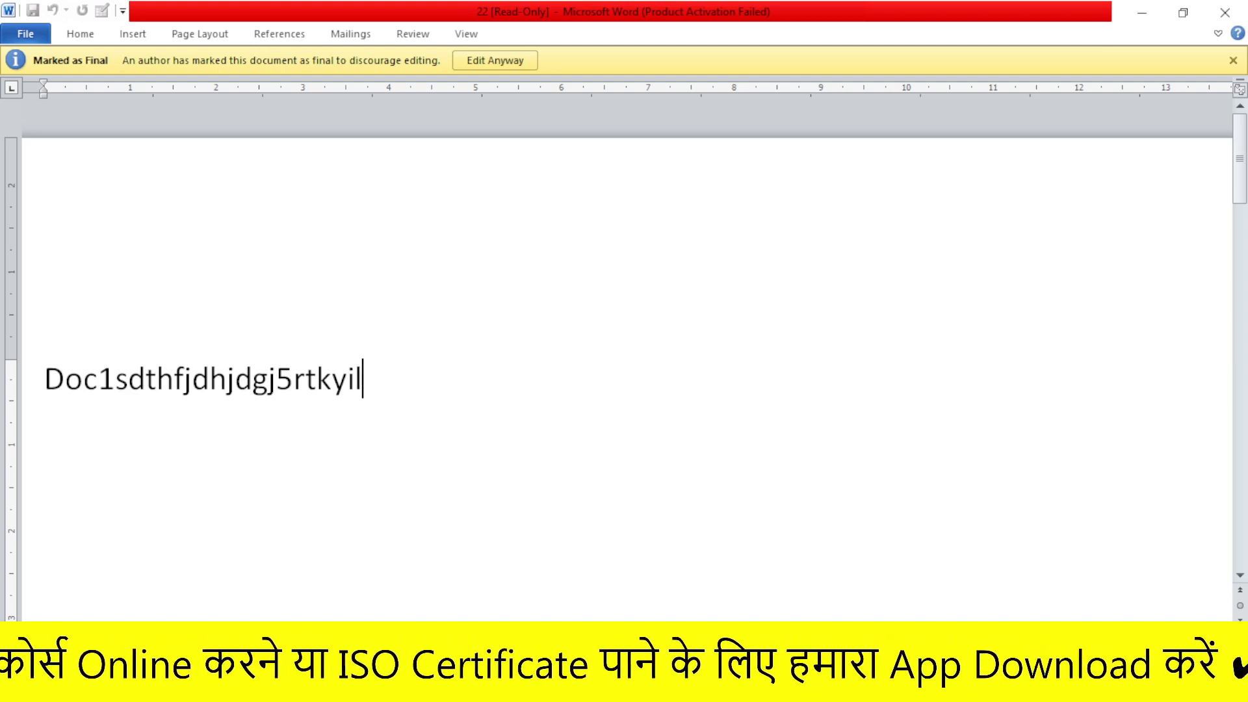
- Override the final mark, add the test line 'Wgtrfu7yw3tr872t4rt827t', then backspace it away
{"action": "left_click", "coordinate": [495, 60]}
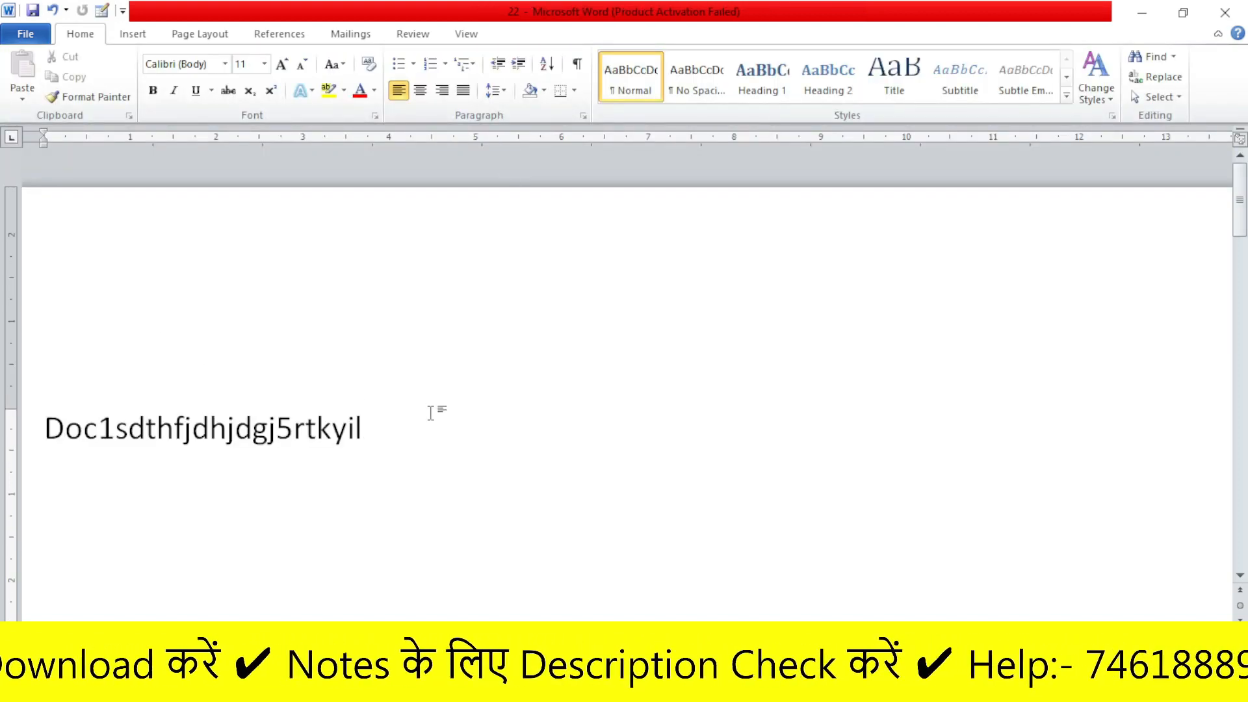
{"action": "key", "text": "Return"}
{"action": "type", "text": "Wgtrfu7yw3tr872t4rt827t"}
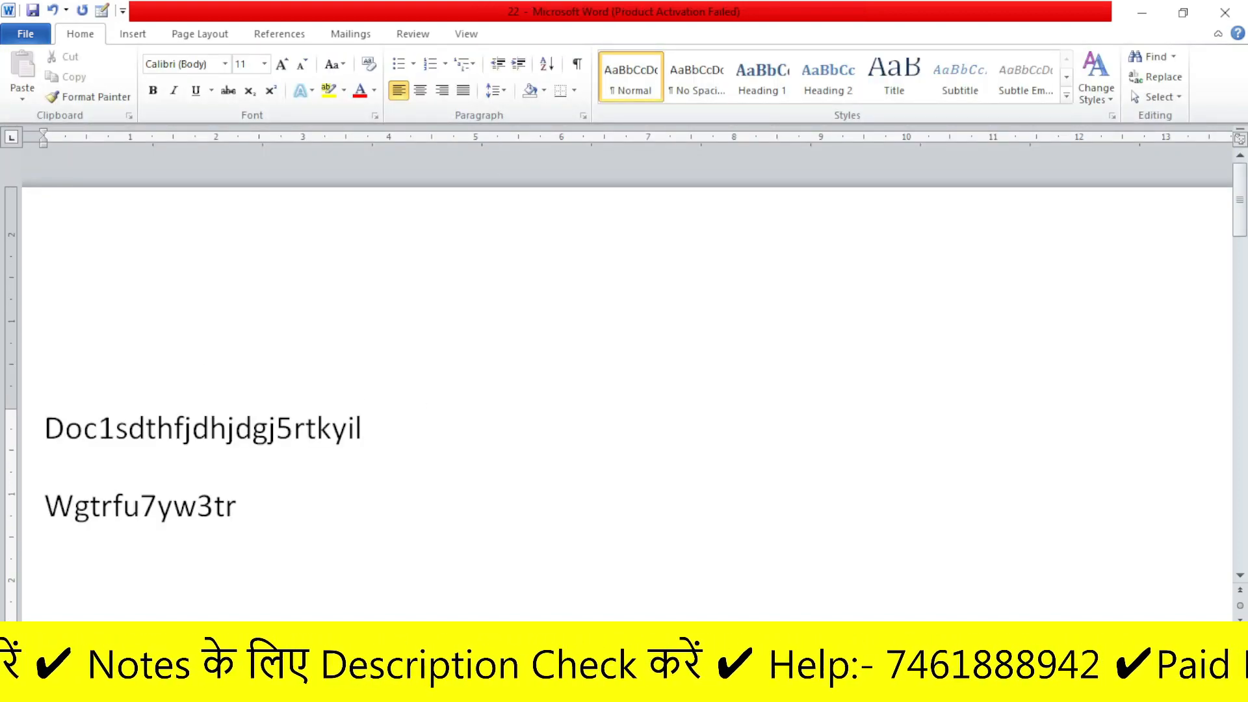
{"action": "key", "text": "BackSpace"}
{"action": "key", "text": "BackSpace"}
{"action": "key", "text": "BackSpace"}
{"action": "key", "text": "BackSpace"}
{"action": "key", "text": "BackSpace"}
{"action": "key", "text": "BackSpace"}
{"action": "key", "text": "BackSpace"}
{"action": "key", "text": "BackSpace"}
{"action": "key", "text": "BackSpace"}
{"action": "key", "text": "BackSpace"}
{"action": "key", "text": "BackSpace"}
{"action": "key", "text": "BackSpace"}
{"action": "key", "text": "BackSpace"}
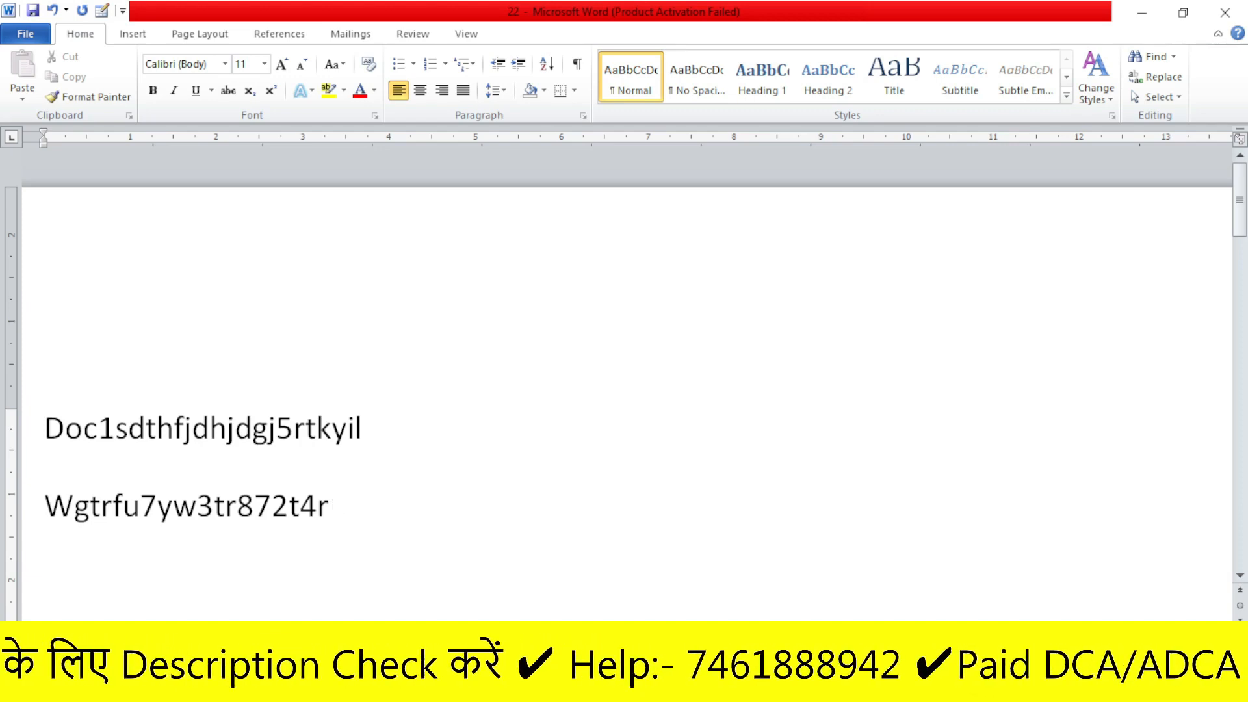
{"action": "key", "text": "BackSpace"}
{"action": "key", "text": "BackSpace"}
{"action": "key", "text": "BackSpace"}
{"action": "key", "text": "BackSpace"}
{"action": "key", "text": "BackSpace"}
{"action": "key", "text": "BackSpace"}
{"action": "key", "text": "BackSpace"}
{"action": "key", "text": "BackSpace"}
{"action": "key", "text": "BackSpace"}
{"action": "key", "text": "BackSpace"}
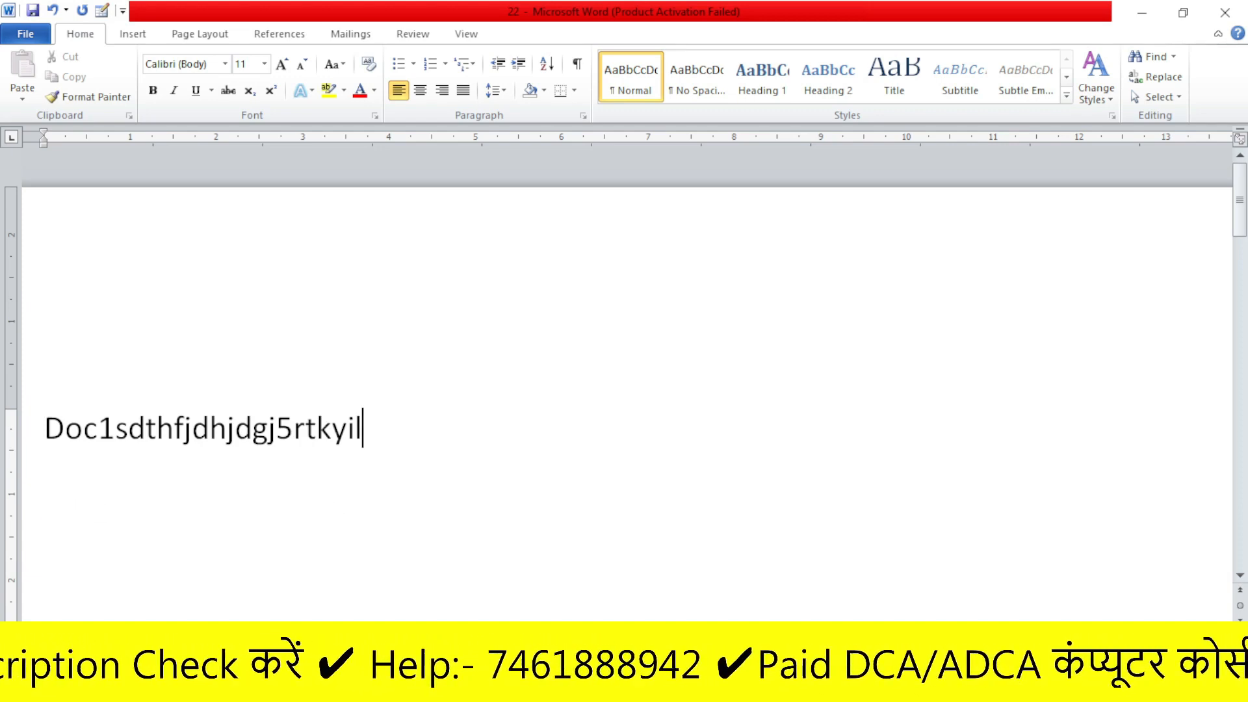
- Mark the document as final once more, then choose Edit Anyway to allow editing
{"action": "left_click", "coordinate": [25, 33]}
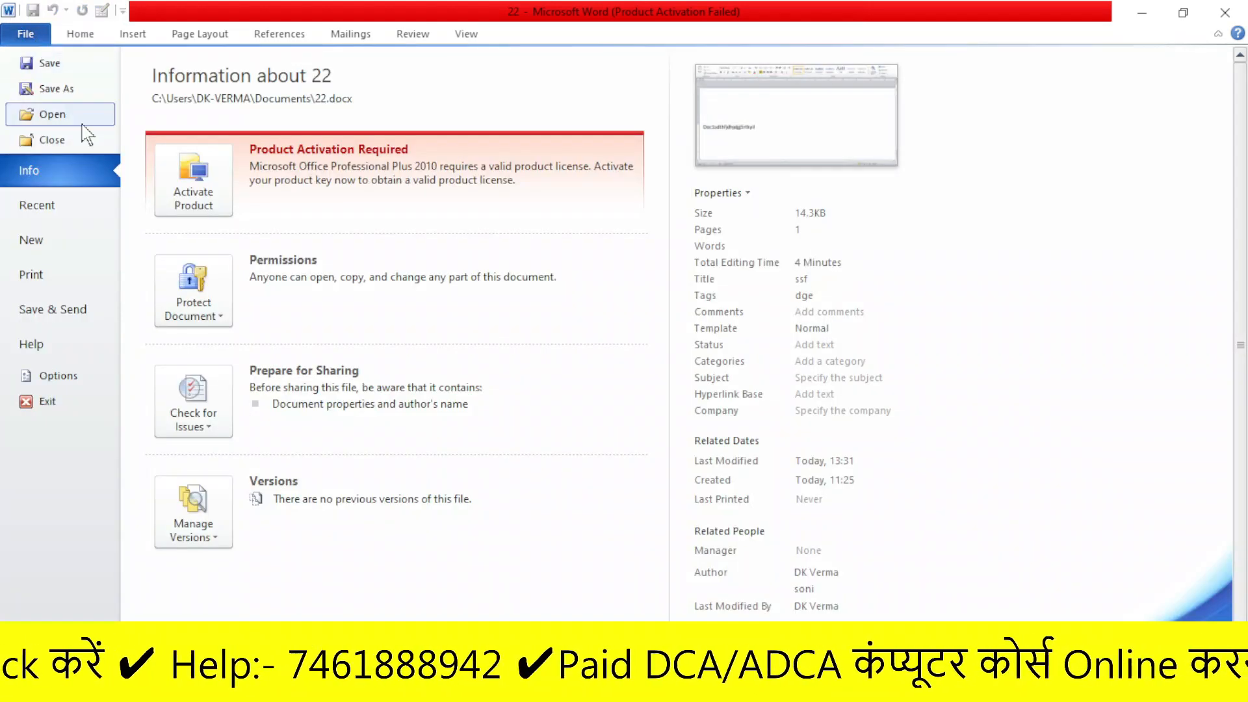
{"action": "left_click", "coordinate": [193, 296]}
{"action": "left_click", "coordinate": [221, 340]}
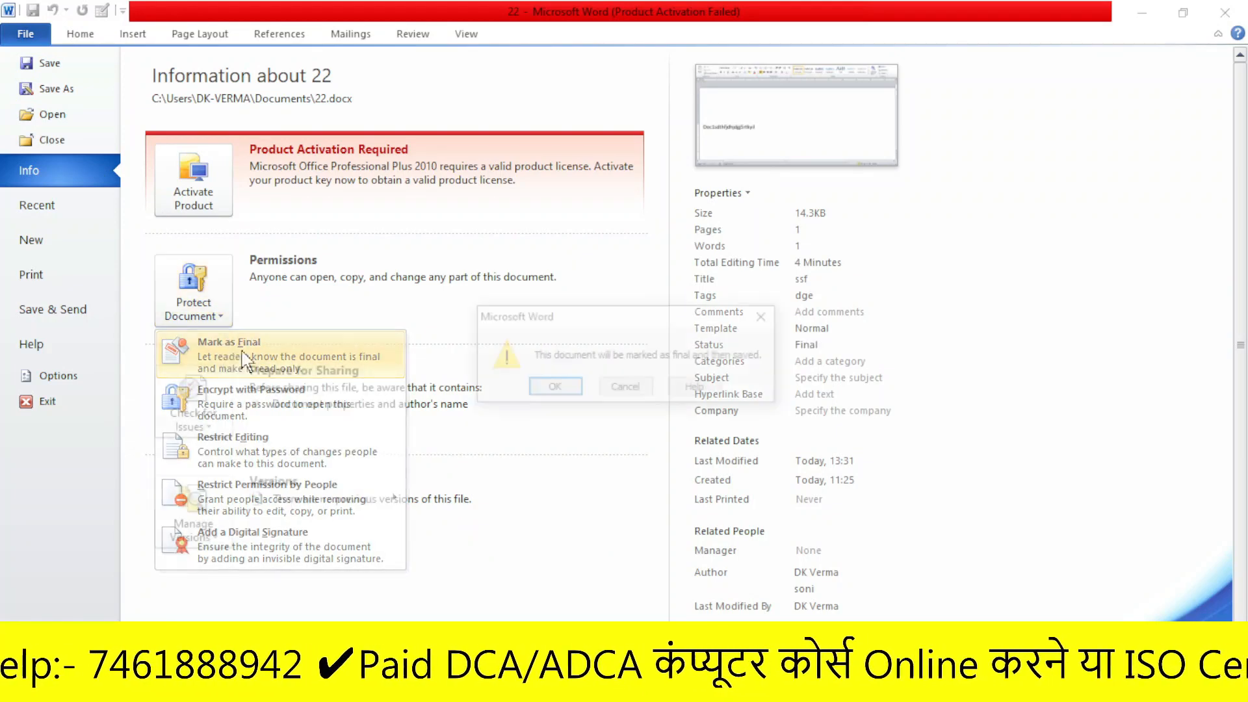
{"action": "left_click", "coordinate": [549, 387]}
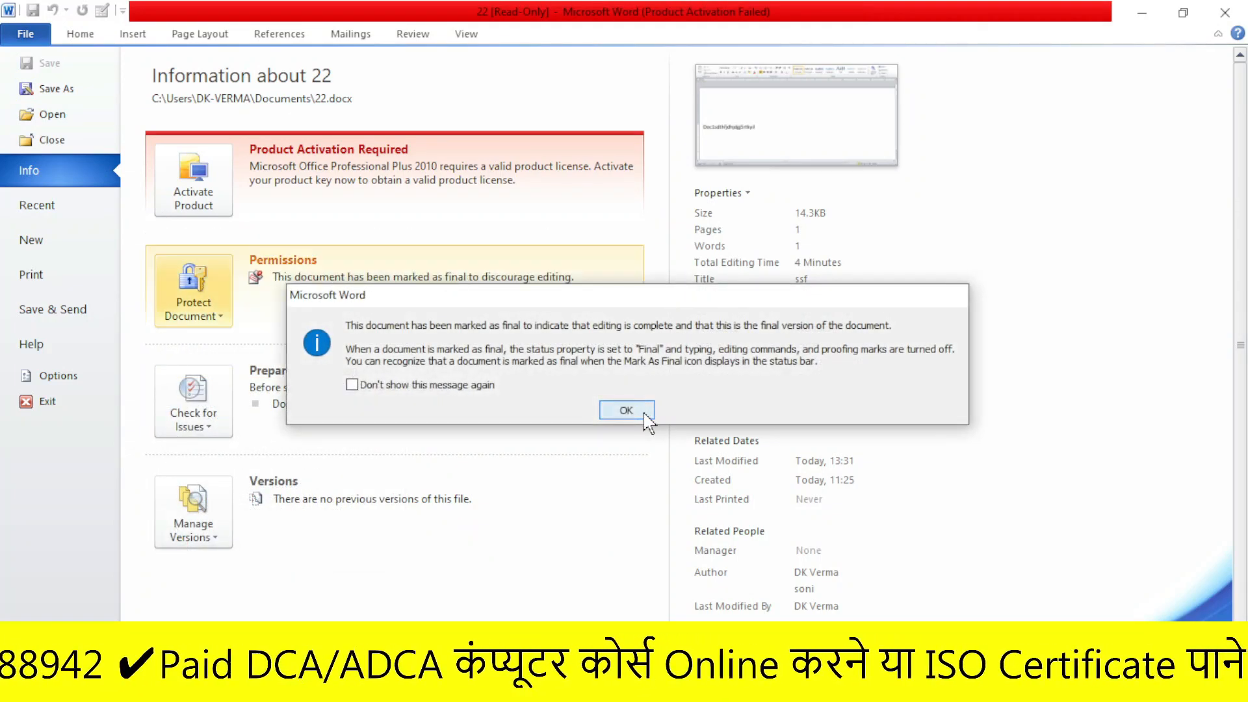
{"action": "left_click", "coordinate": [629, 409]}
{"action": "left_click", "coordinate": [25, 33]}
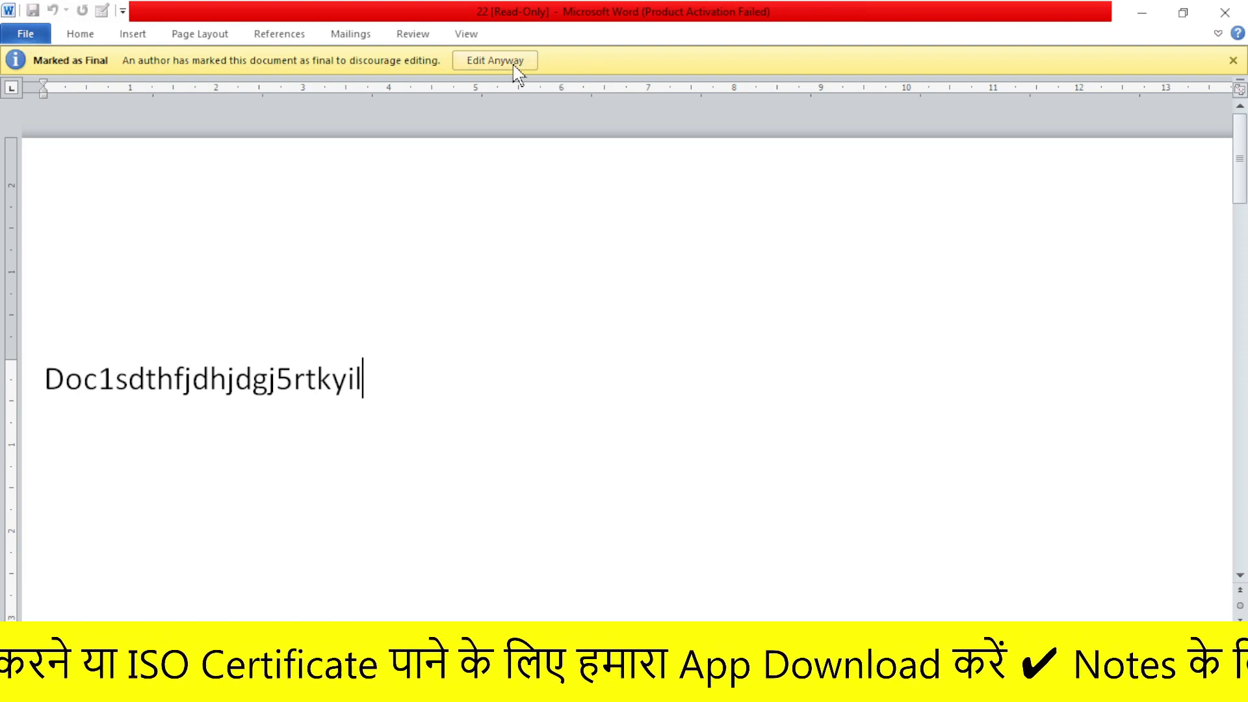
{"action": "left_click", "coordinate": [495, 60]}
- Encrypt document 22 with a password required to open it
{"action": "left_click", "coordinate": [26, 33]}
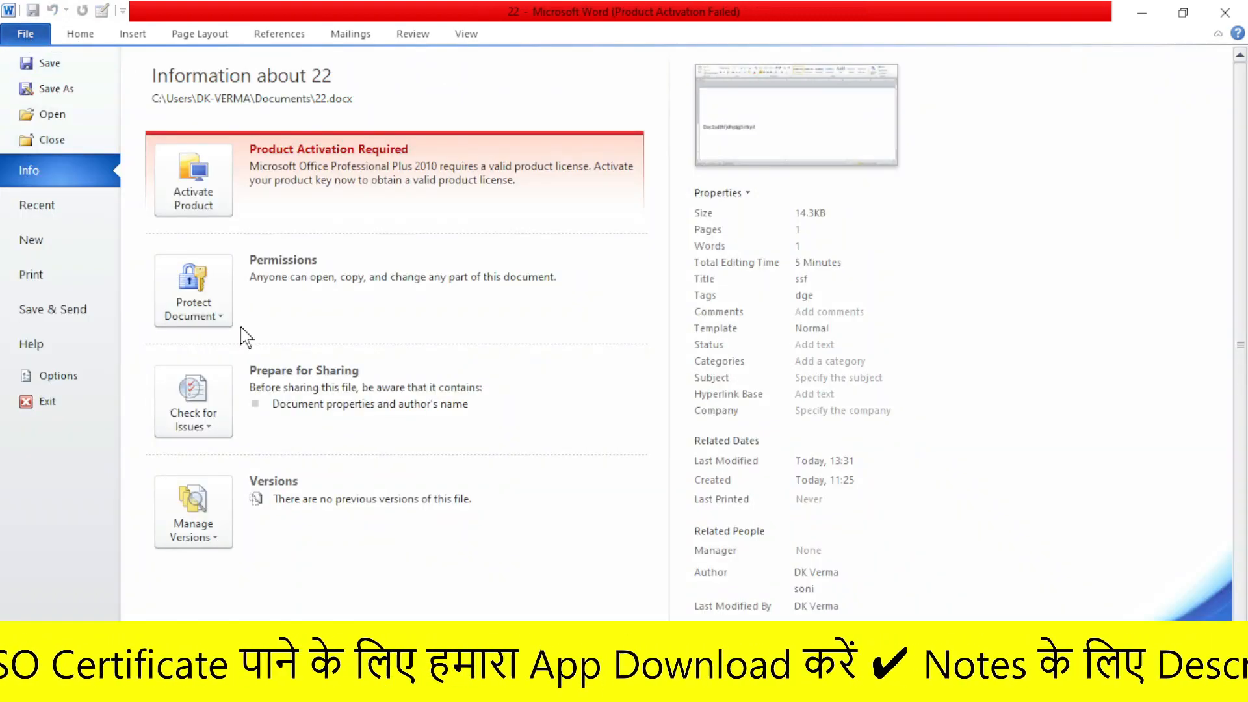
{"action": "left_click", "coordinate": [192, 307]}
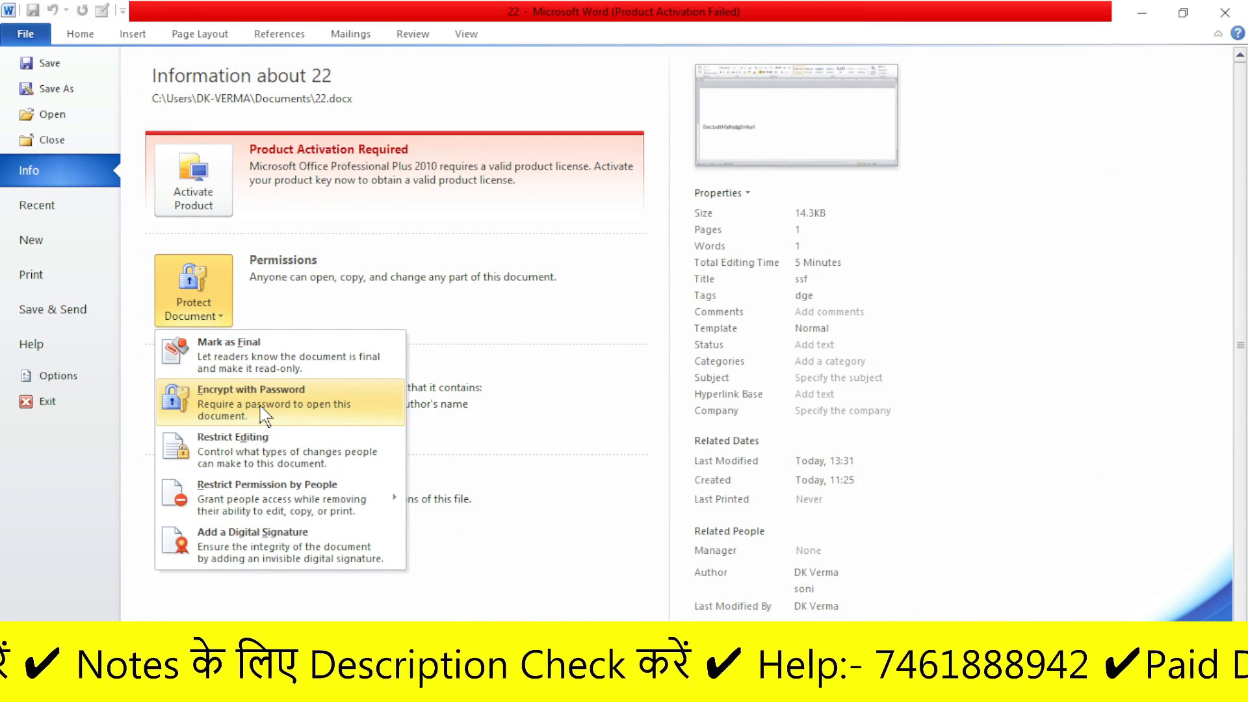
{"action": "left_click", "coordinate": [243, 413]}
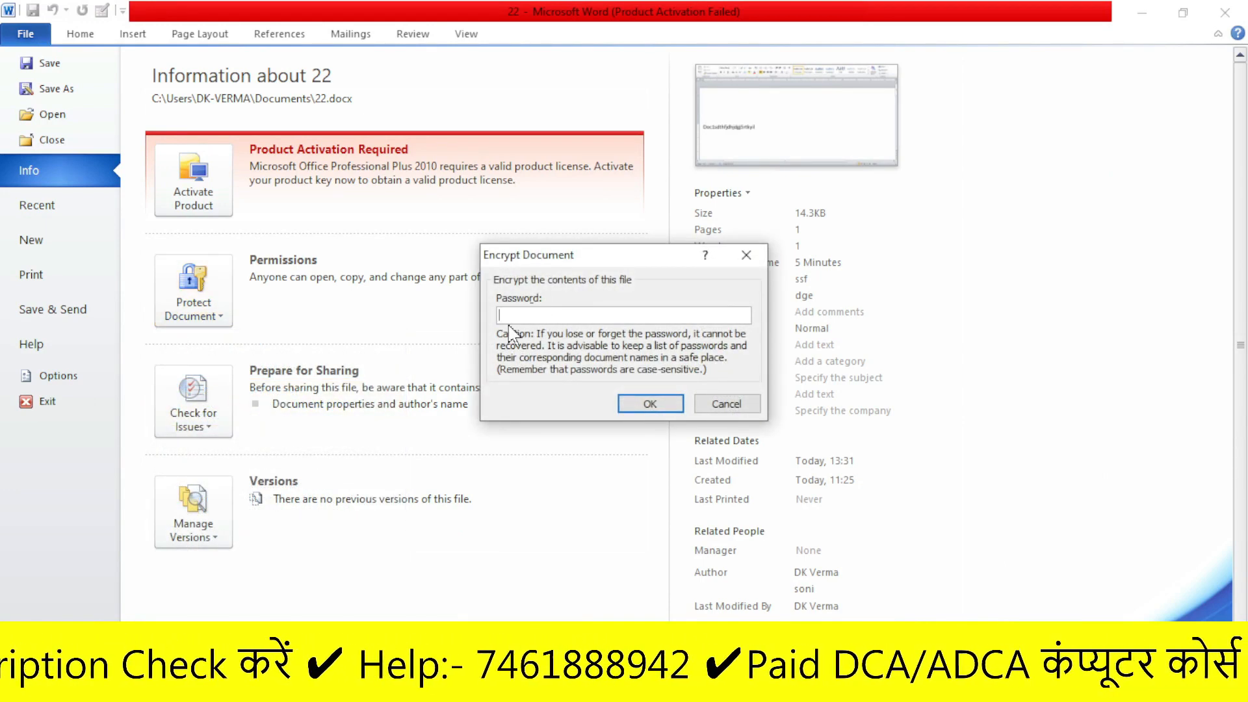
{"action": "type", "text": "1234"}
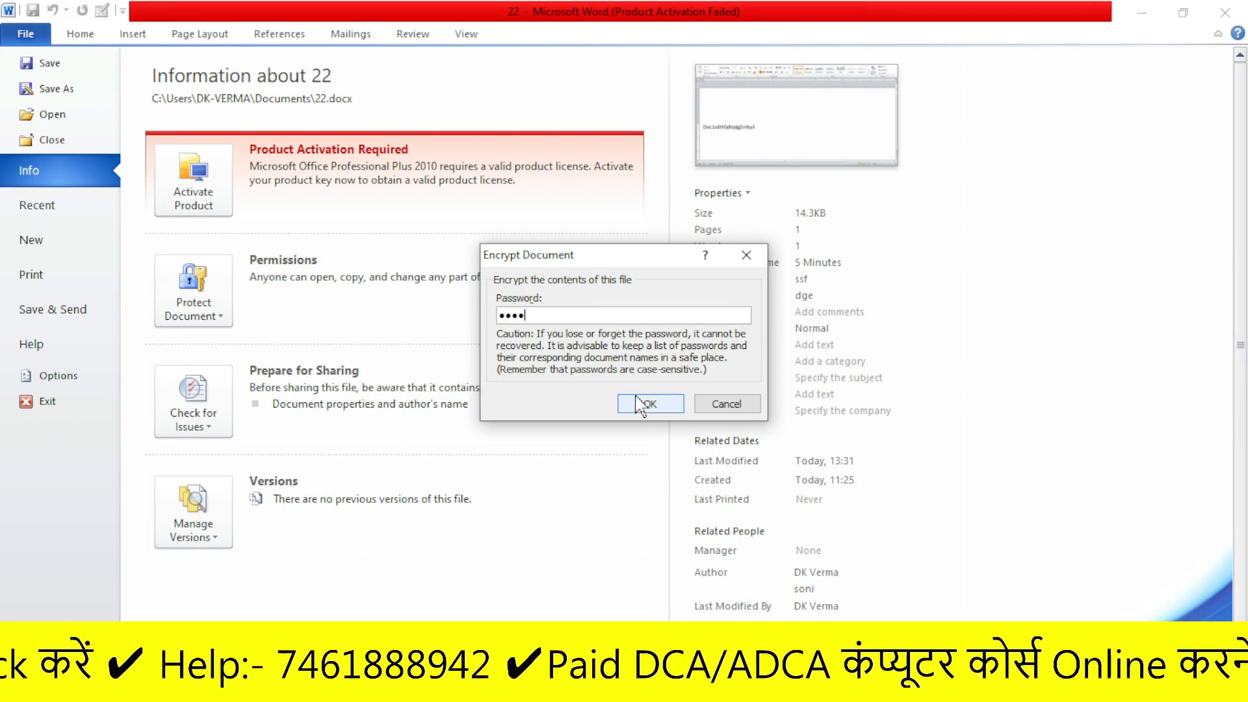
{"action": "left_click", "coordinate": [648, 405]}
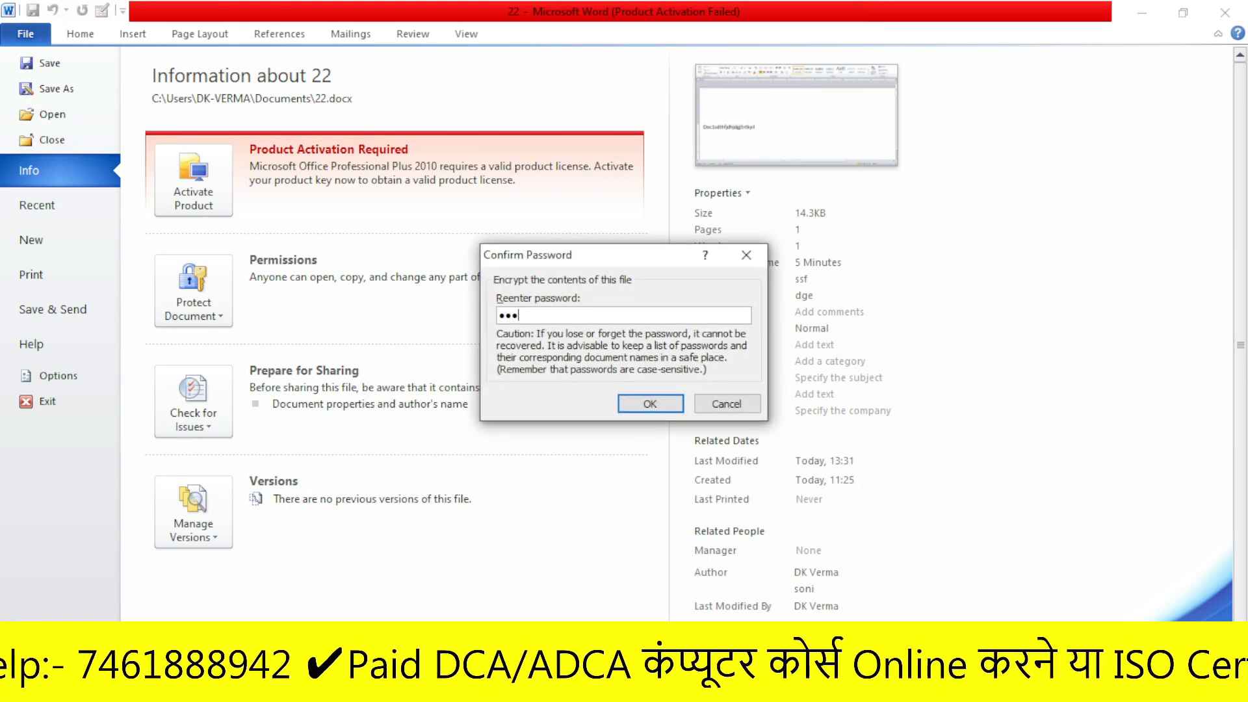
{"action": "left_click", "coordinate": [634, 404]}
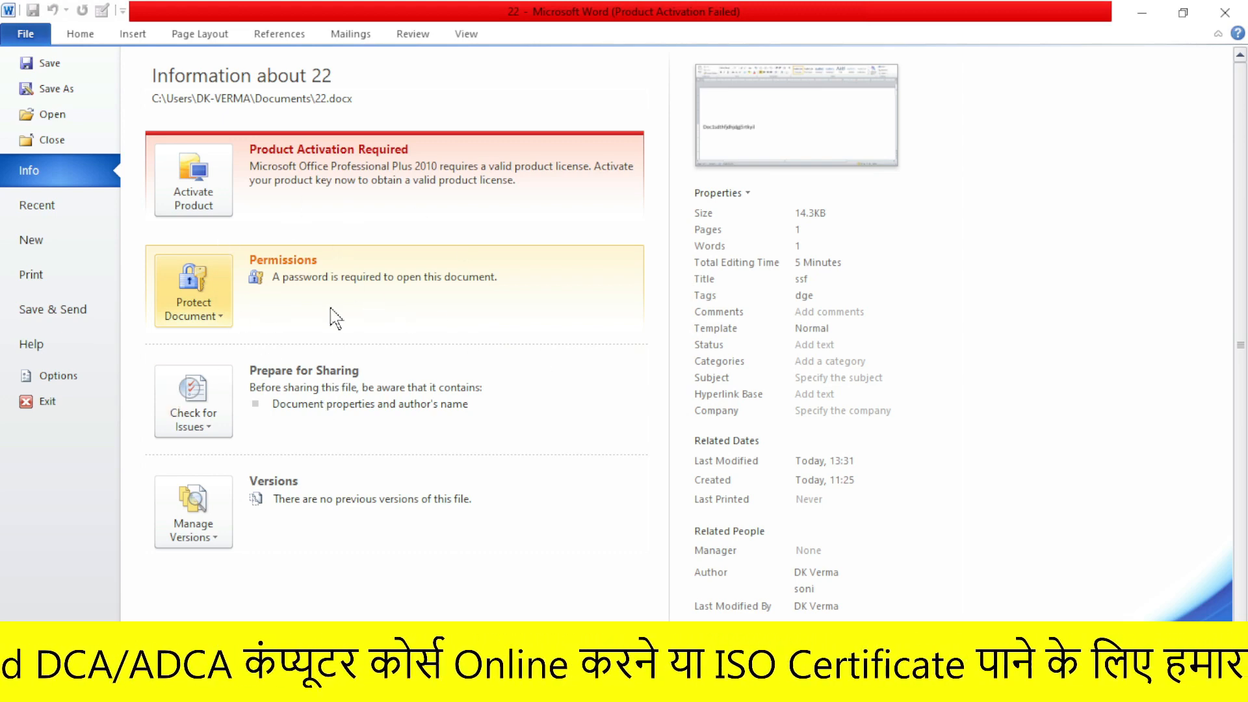
- Reopen the Encrypt Document settings, confirm the password, and show the protection choices
{"action": "left_click", "coordinate": [209, 298]}
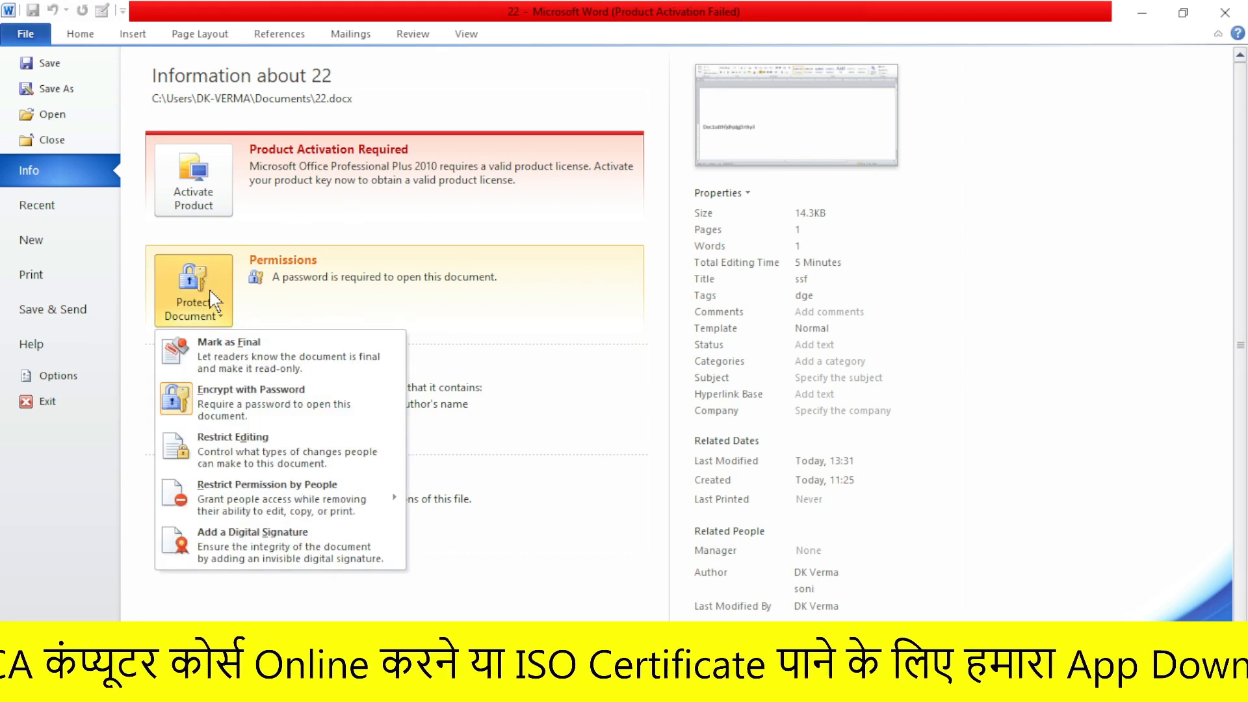
{"action": "left_click", "coordinate": [189, 397]}
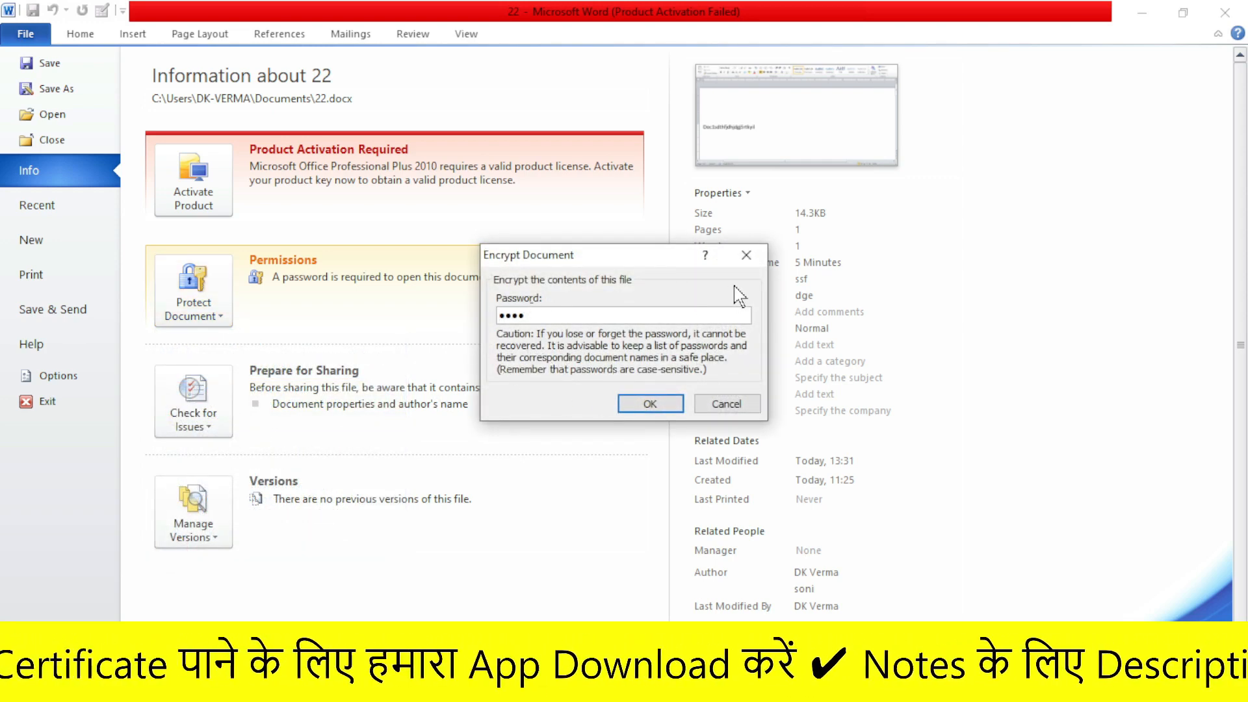
{"action": "left_click", "coordinate": [648, 404]}
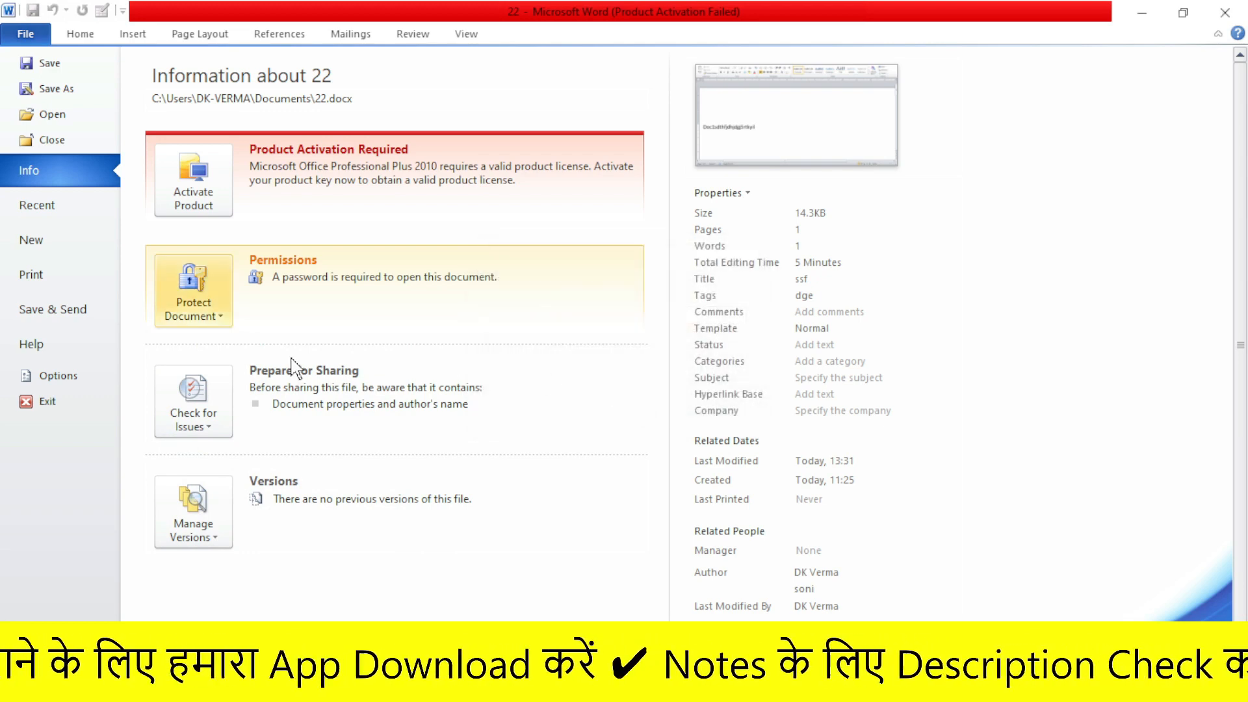
{"action": "left_click", "coordinate": [195, 293]}
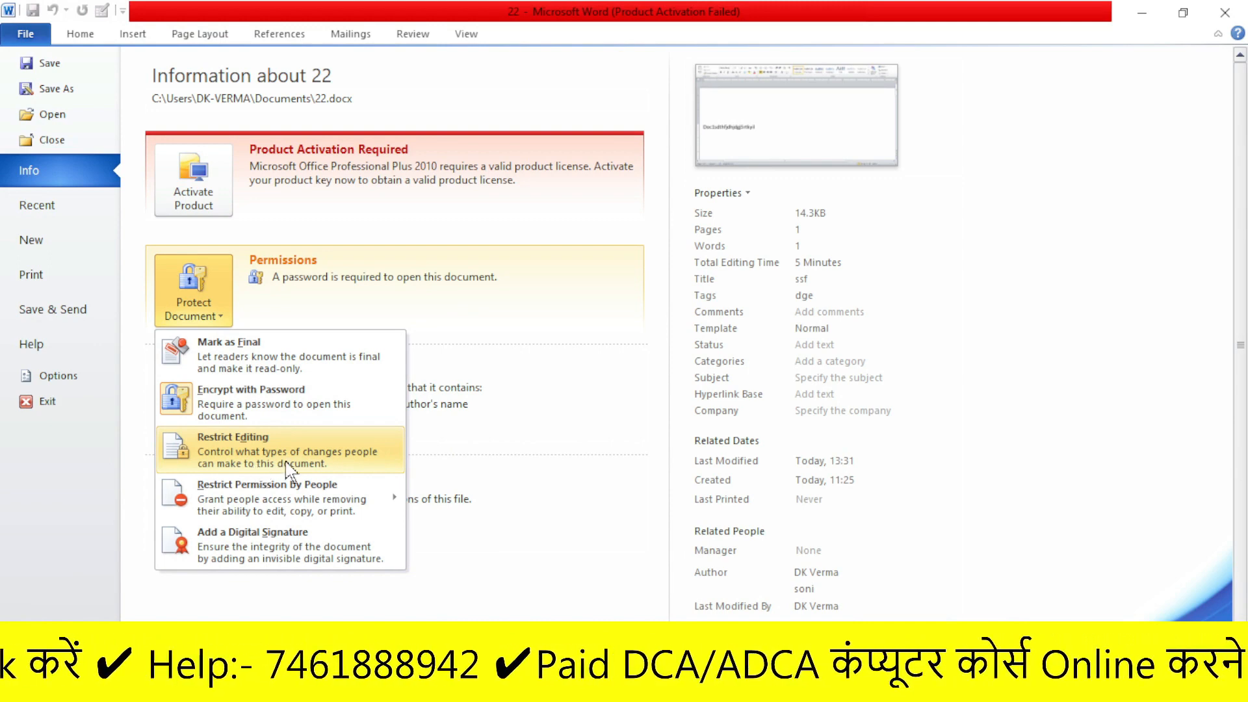
- Restrict editing to read-only (No changes) with an exception for Everyone
{"action": "left_click", "coordinate": [252, 460]}
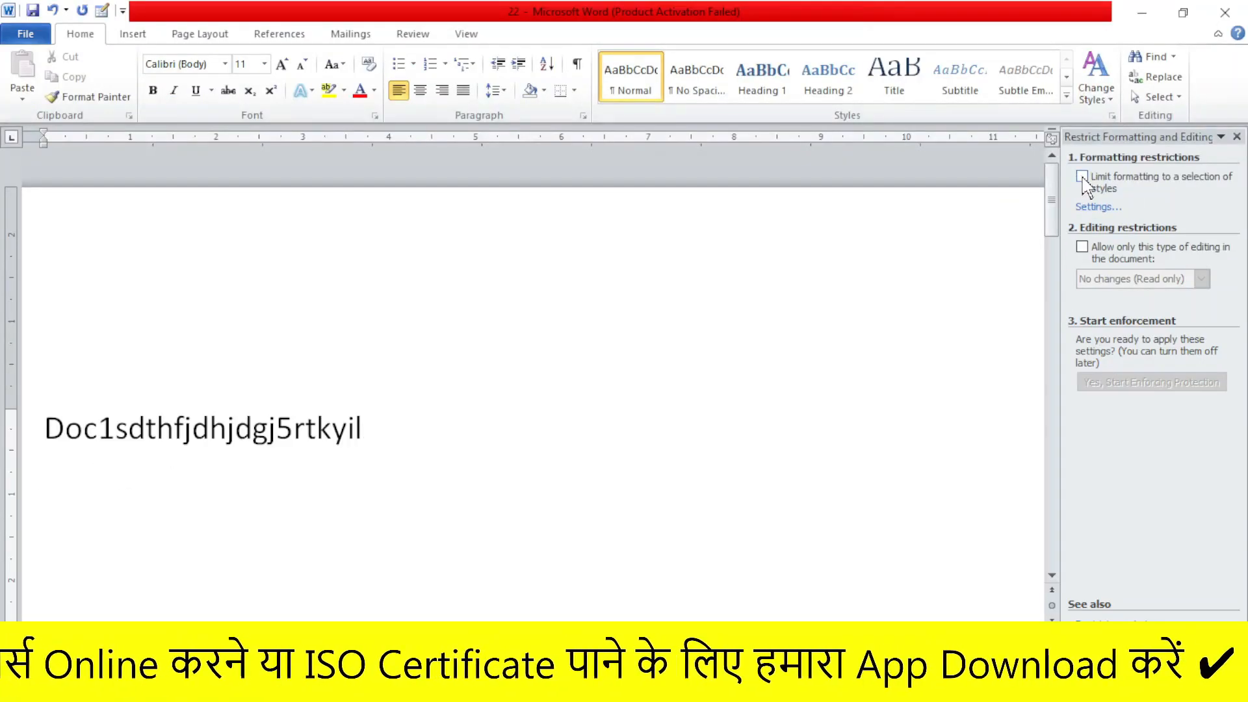
{"action": "left_click", "coordinate": [1069, 306]}
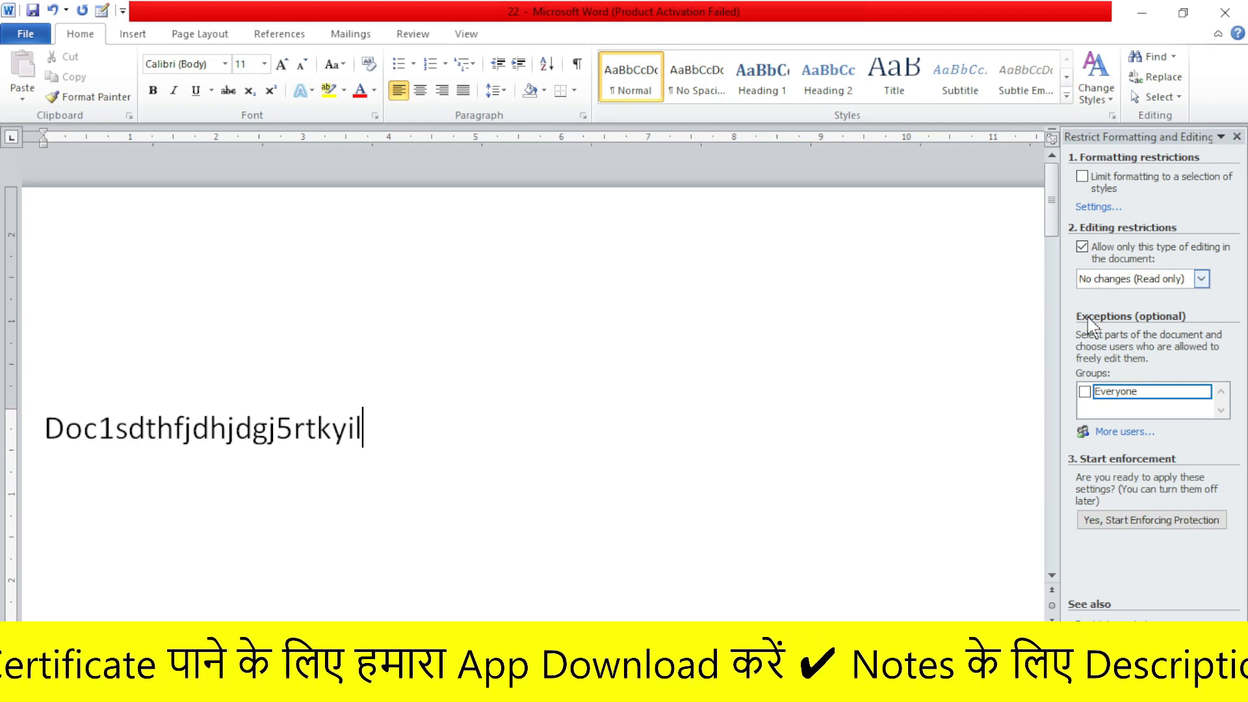
{"action": "left_click", "coordinate": [1083, 392]}
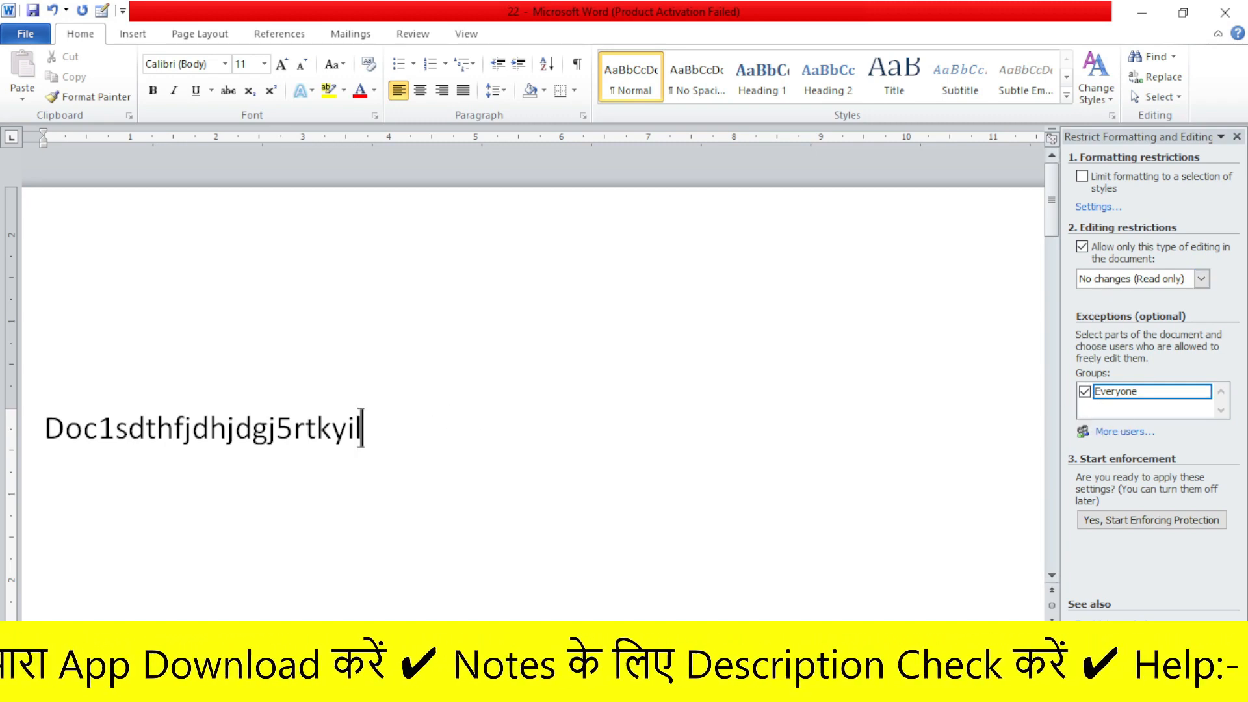
- Type 'hagdjfegfuygtwuir7fyiwfhuigweeiu' after the existing text and select text regions in the document
{"action": "type", "text": "hagdjfegfuygtwuir7fyiwfhuigweeiu"}
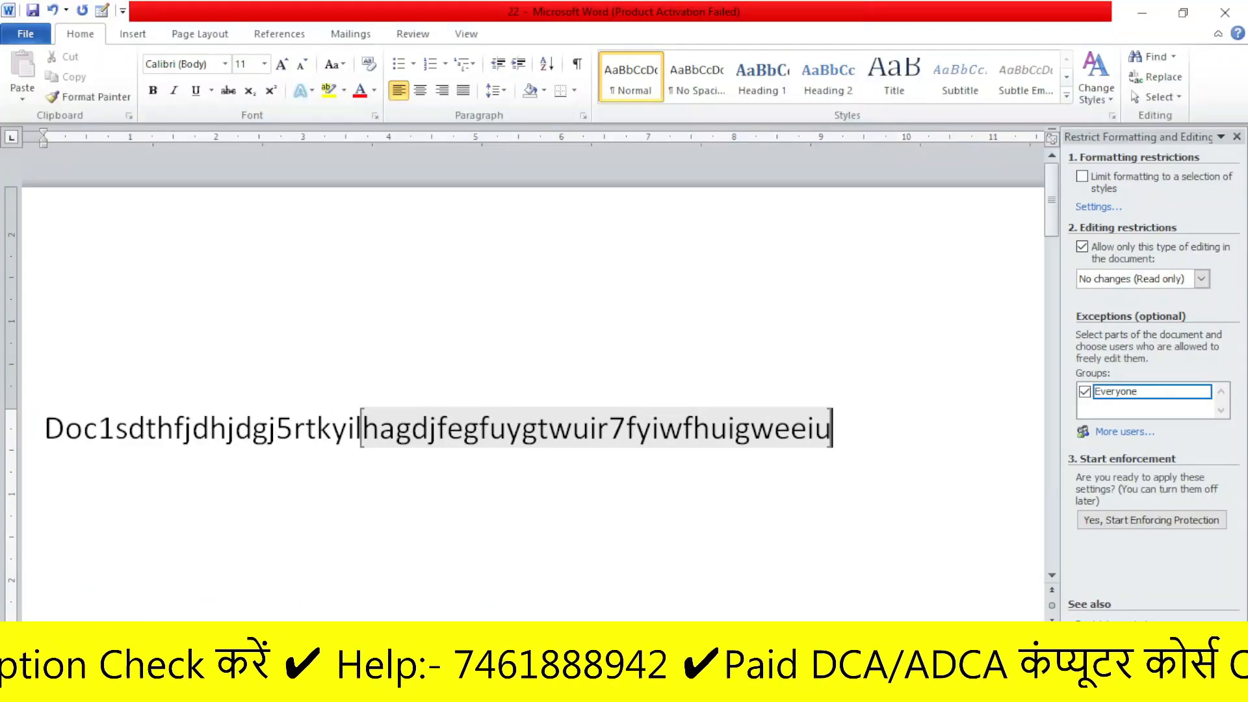
{"action": "left_click_drag", "start_coordinate": [40, 446], "coordinate": [360, 479]}
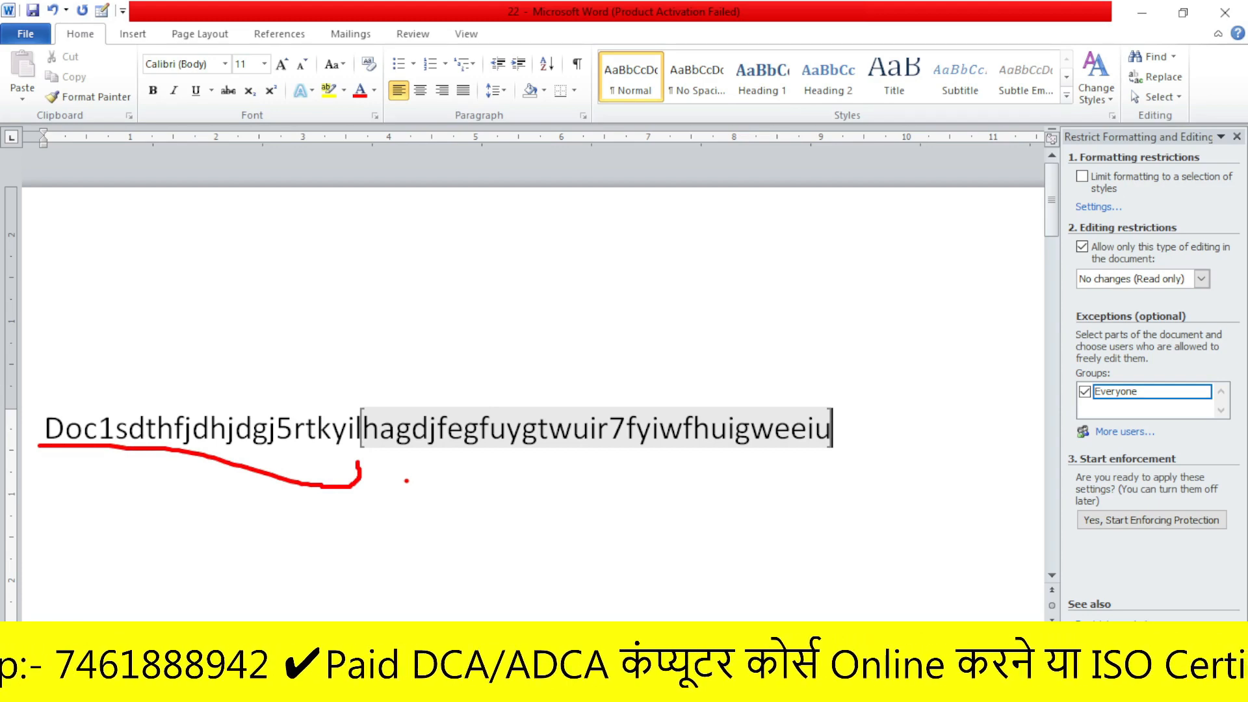
{"action": "mouse_move", "coordinate": [368, 461]}
{"action": "left_mouse_down"}
{"action": "mouse_move", "coordinate": [627, 472]}
{"action": "mouse_move", "coordinate": [800, 462]}
{"action": "mouse_move", "coordinate": [857, 442]}
{"action": "mouse_move", "coordinate": [788, 365]}
{"action": "mouse_move", "coordinate": [384, 383]}
{"action": "mouse_move", "coordinate": [351, 435]}
{"action": "mouse_move", "coordinate": [416, 476]}
{"action": "mouse_move", "coordinate": [472, 475]}
{"action": "left_mouse_up"}
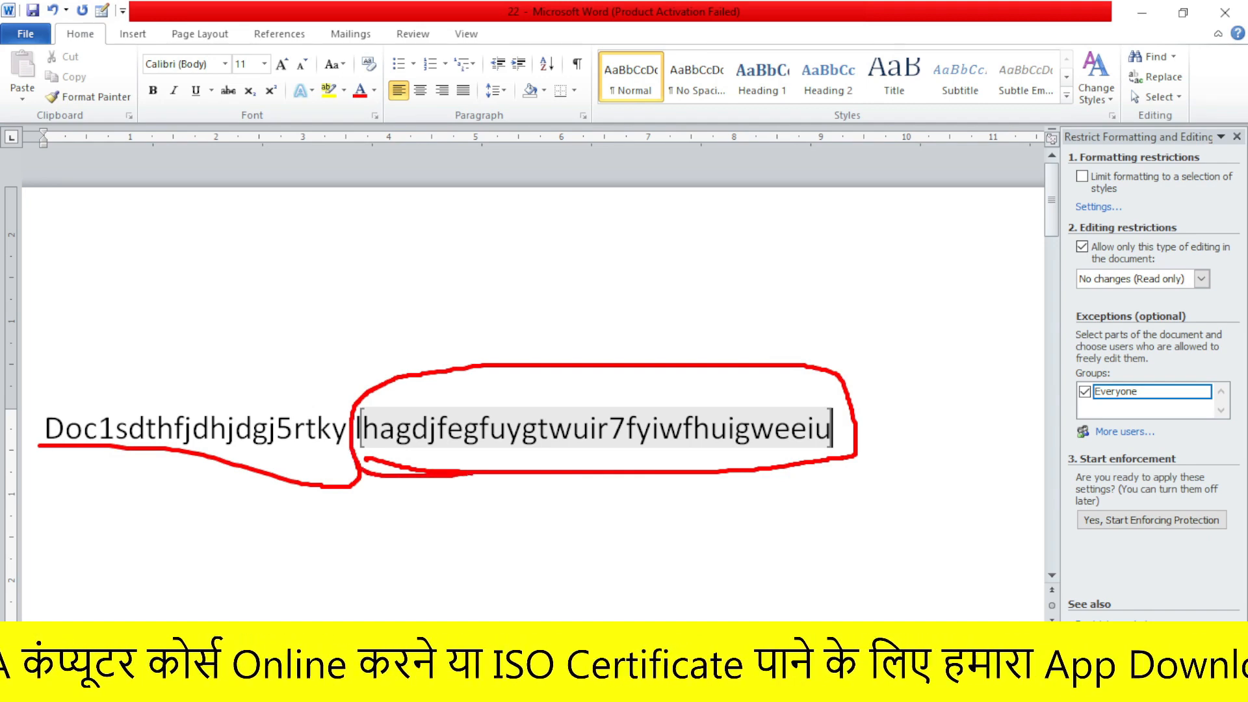
{"action": "mouse_move", "coordinate": [51, 375]}
{"action": "left_mouse_down"}
{"action": "mouse_move", "coordinate": [394, 390]}
{"action": "mouse_move", "coordinate": [315, 484]}
{"action": "mouse_move", "coordinate": [13, 449]}
{"action": "mouse_move", "coordinate": [47, 351]}
{"action": "left_mouse_up"}
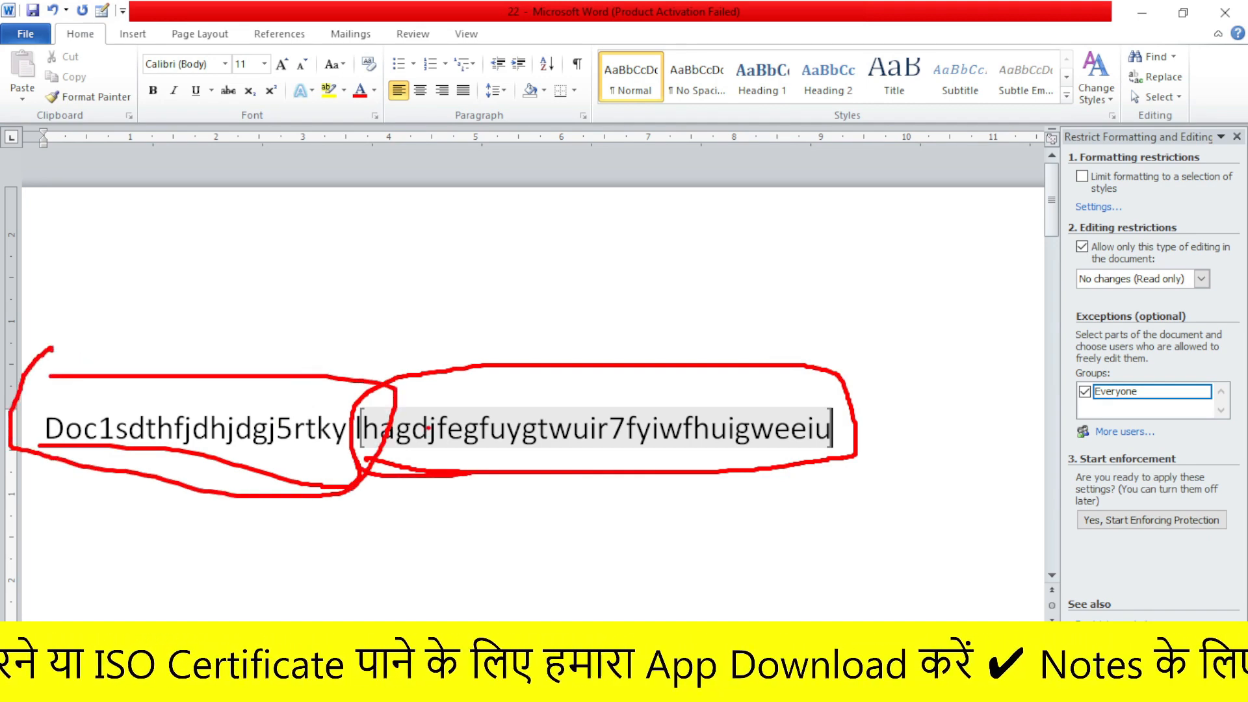
{"action": "mouse_move", "coordinate": [375, 492]}
{"action": "left_mouse_down"}
{"action": "mouse_move", "coordinate": [809, 482]}
{"action": "mouse_move", "coordinate": [715, 288]}
{"action": "mouse_move", "coordinate": [362, 406]}
{"action": "mouse_move", "coordinate": [647, 519]}
{"action": "left_mouse_up"}
{"action": "key", "text": "Escape"}
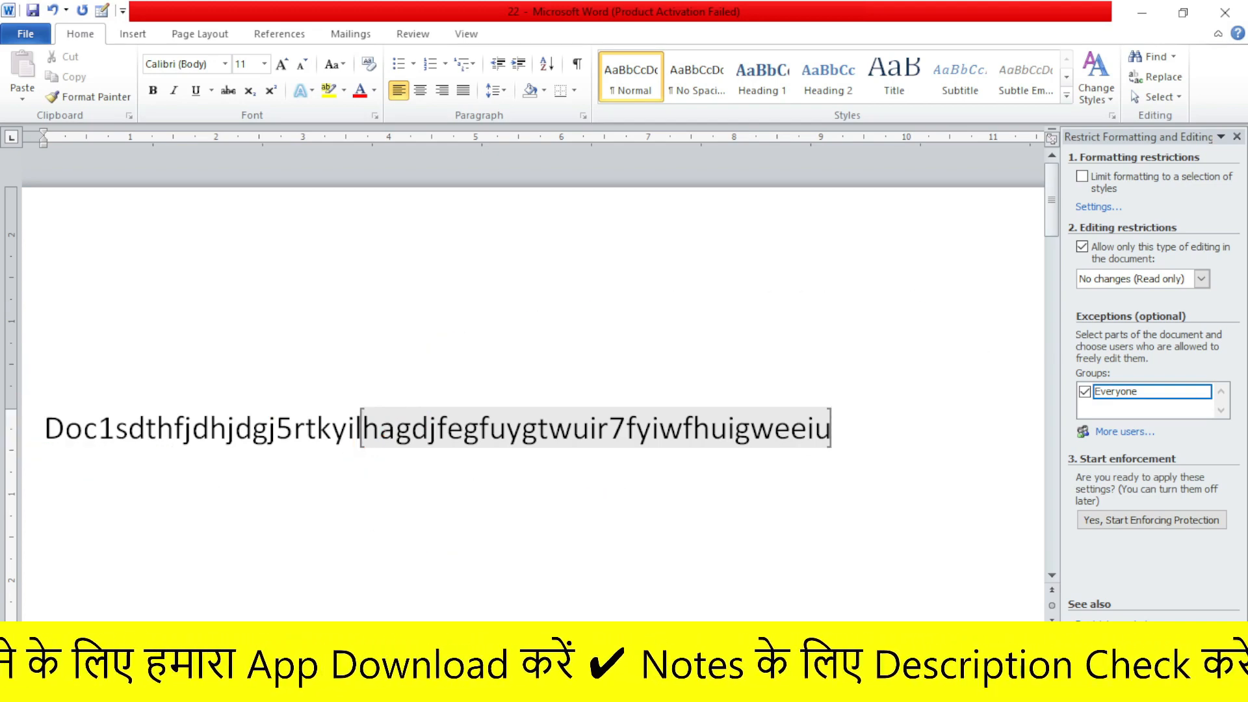
- Turn off the read-only restriction, remove the exceptions, close the pane, and type 'rdgjn'
{"action": "left_click", "coordinate": [1081, 247]}
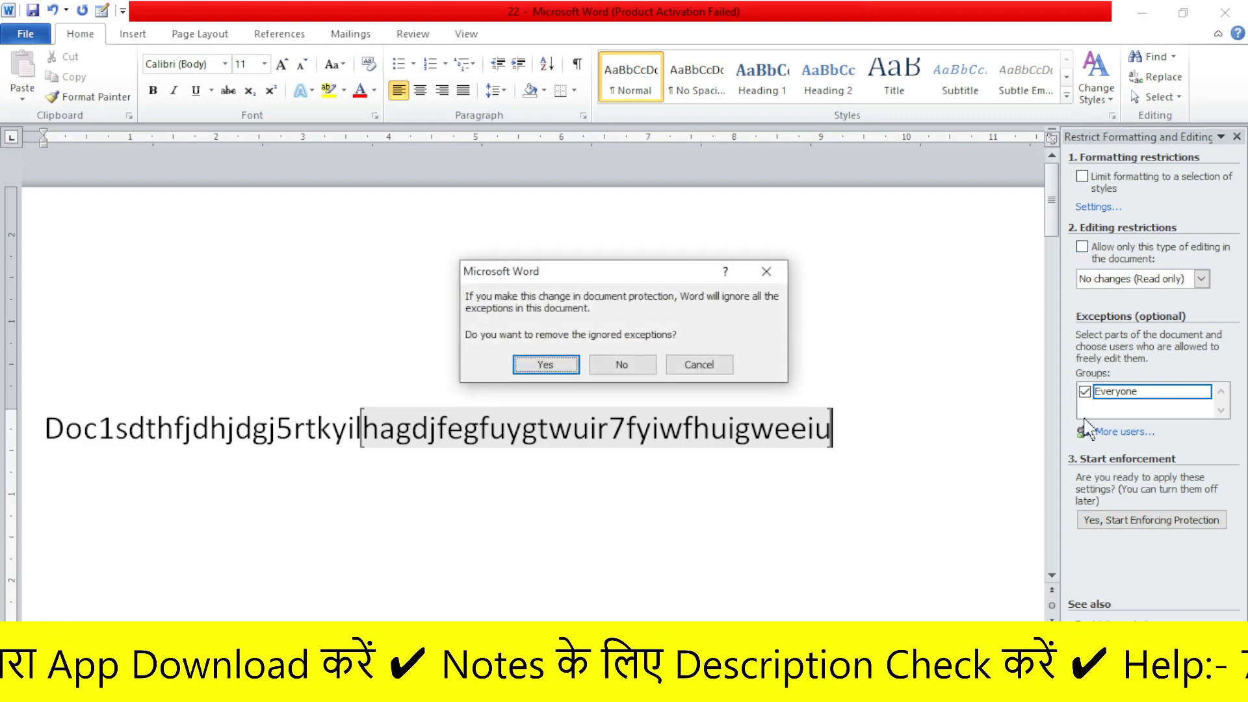
{"action": "left_click", "coordinate": [620, 369]}
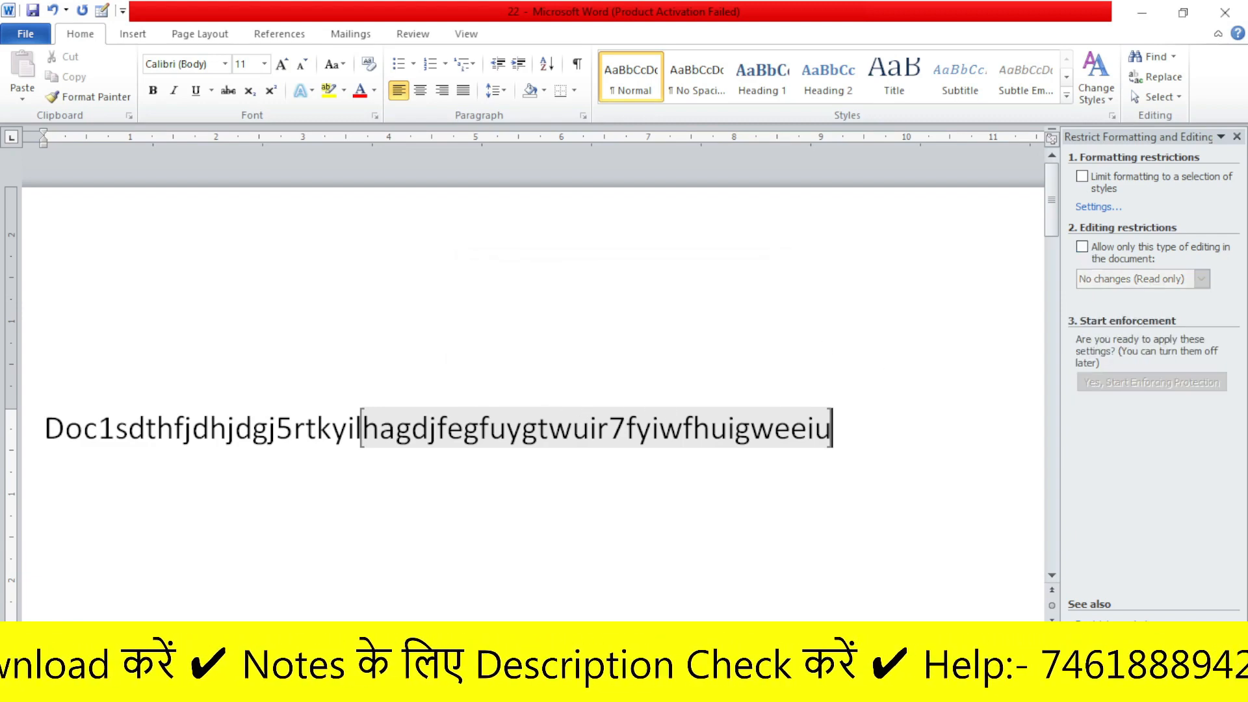
{"action": "left_click", "coordinate": [1237, 137]}
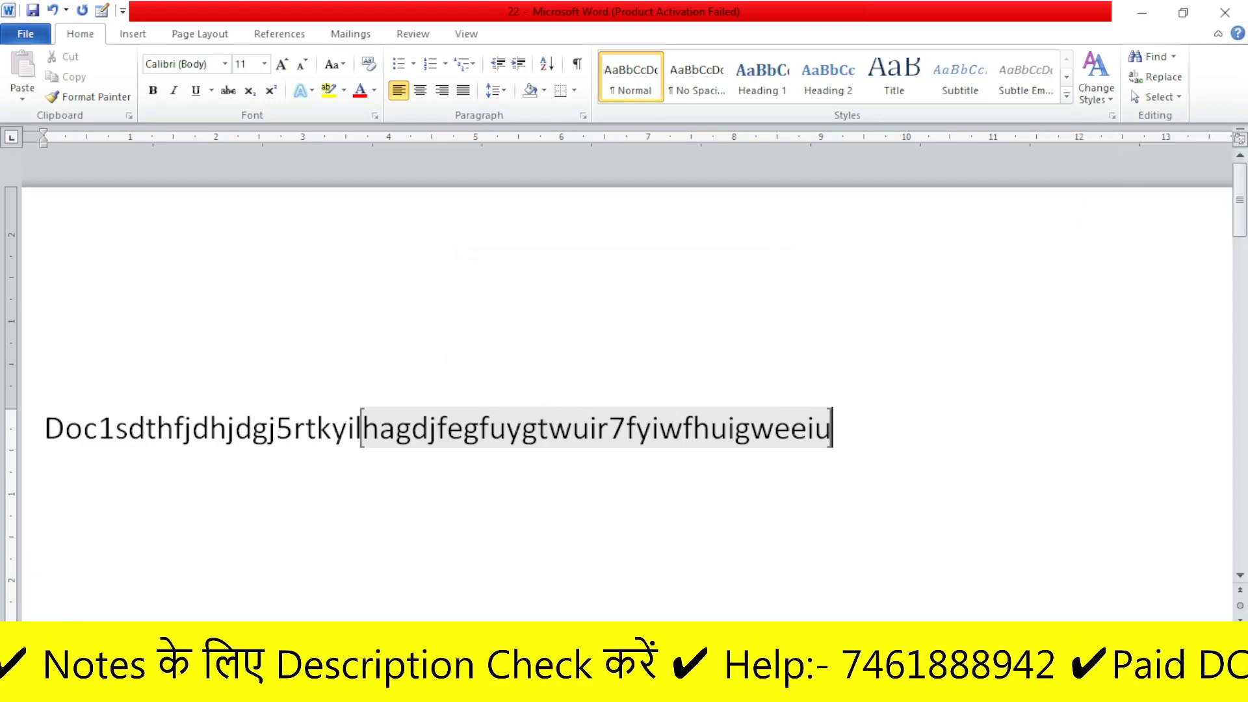
{"action": "type", "text": "rdgjn"}
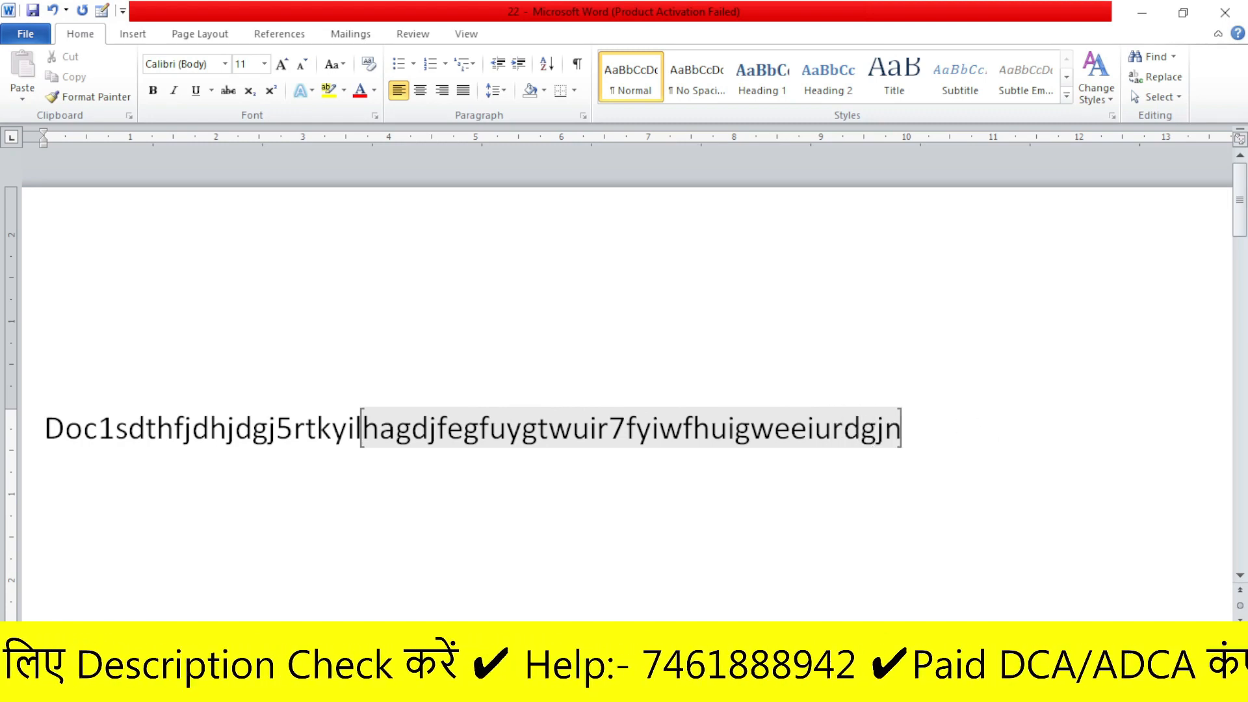
- Reopen Restrict Editing, toggle read-only on and off again, keeping the exceptions
{"action": "left_click", "coordinate": [27, 34]}
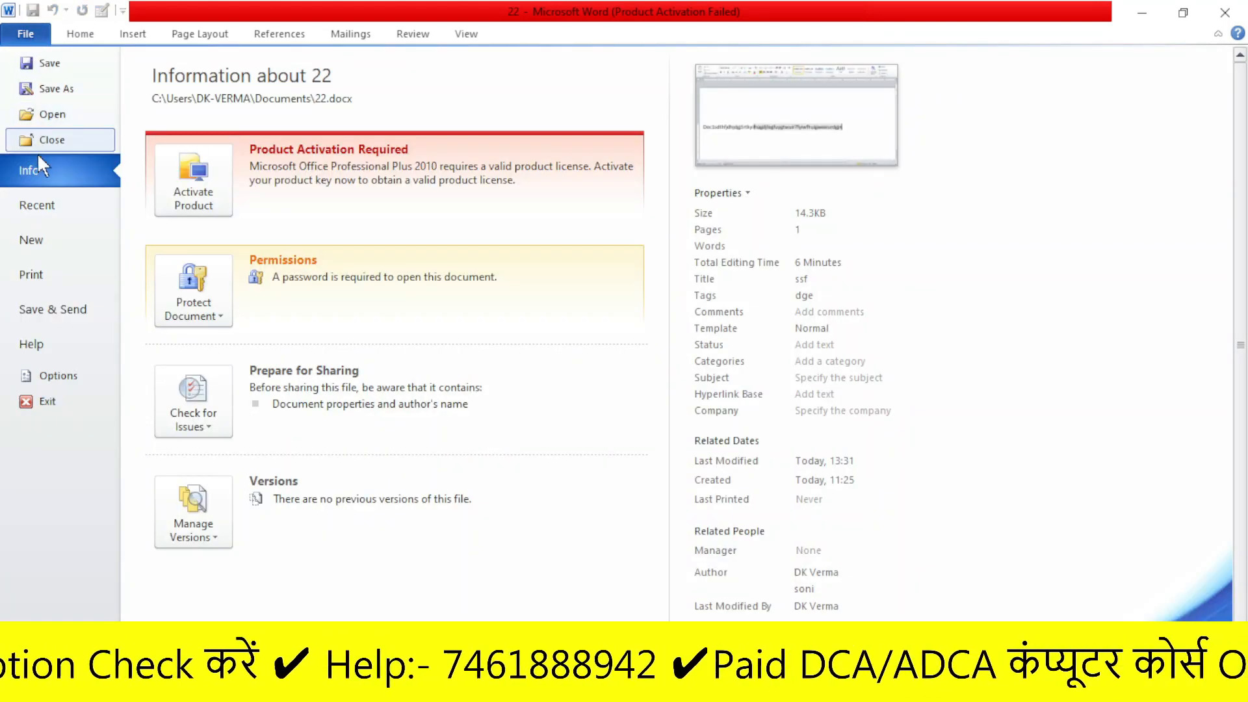
{"action": "left_click", "coordinate": [219, 318]}
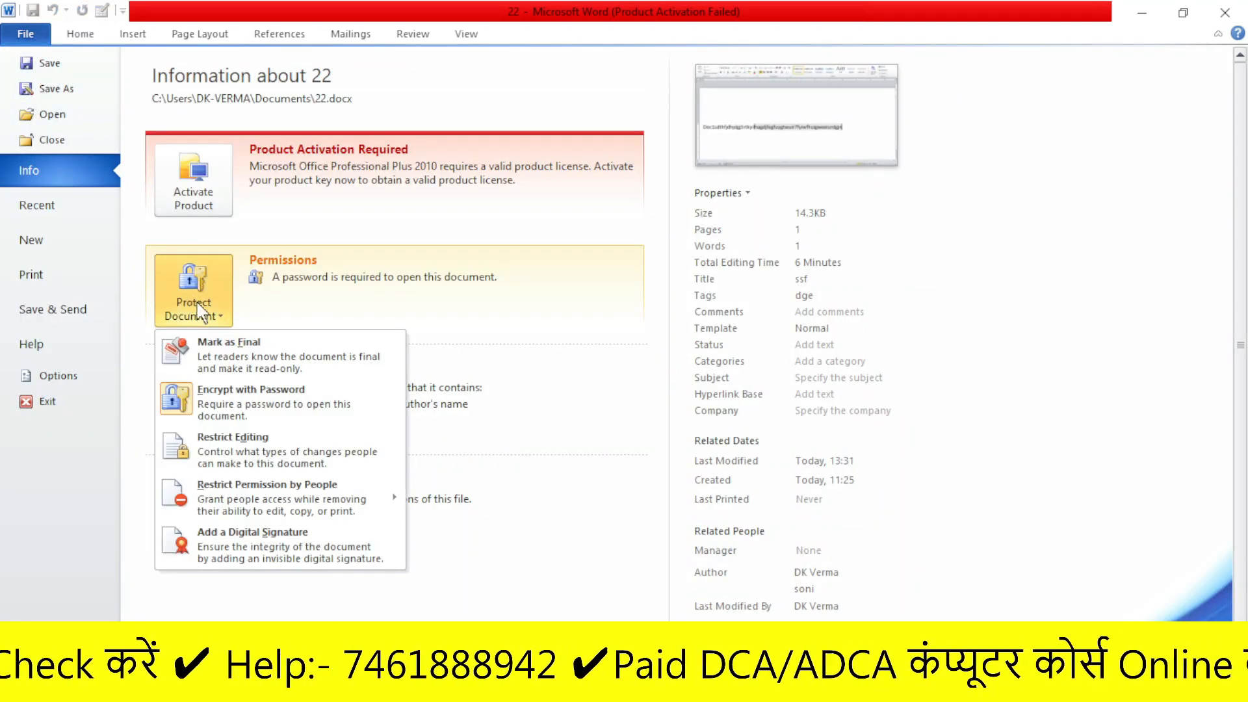
{"action": "left_click", "coordinate": [214, 442]}
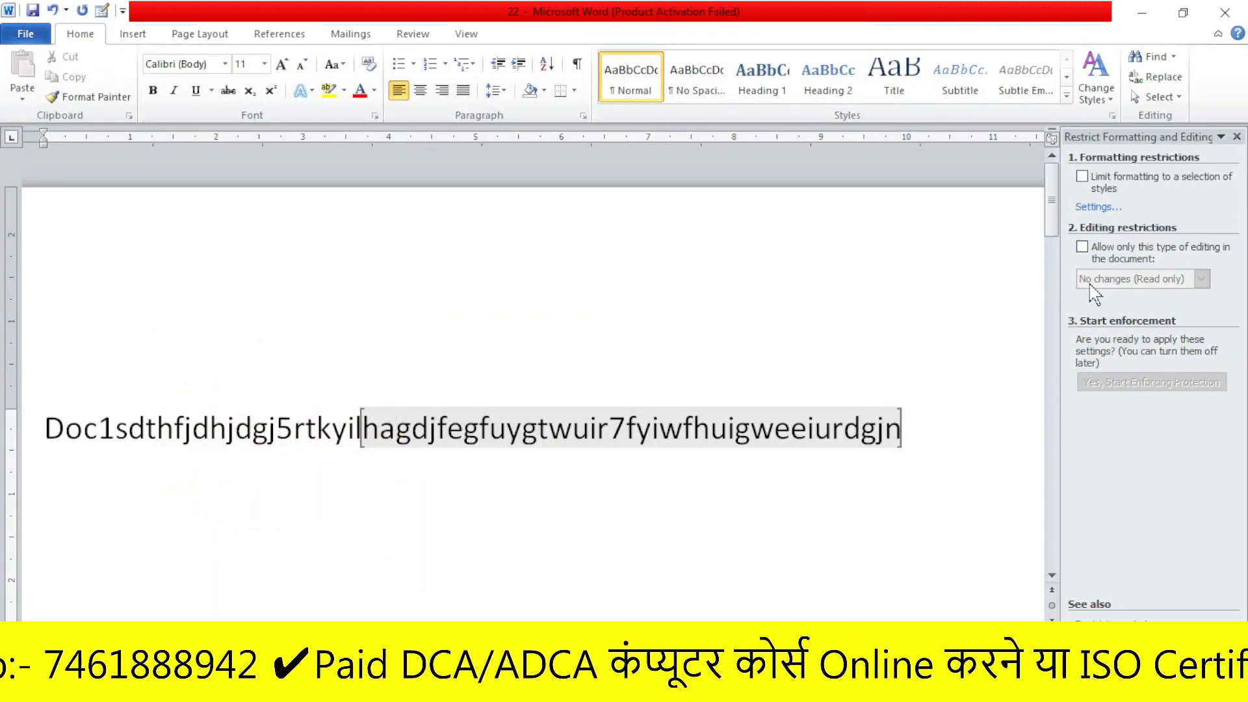
{"action": "left_click", "coordinate": [1081, 246]}
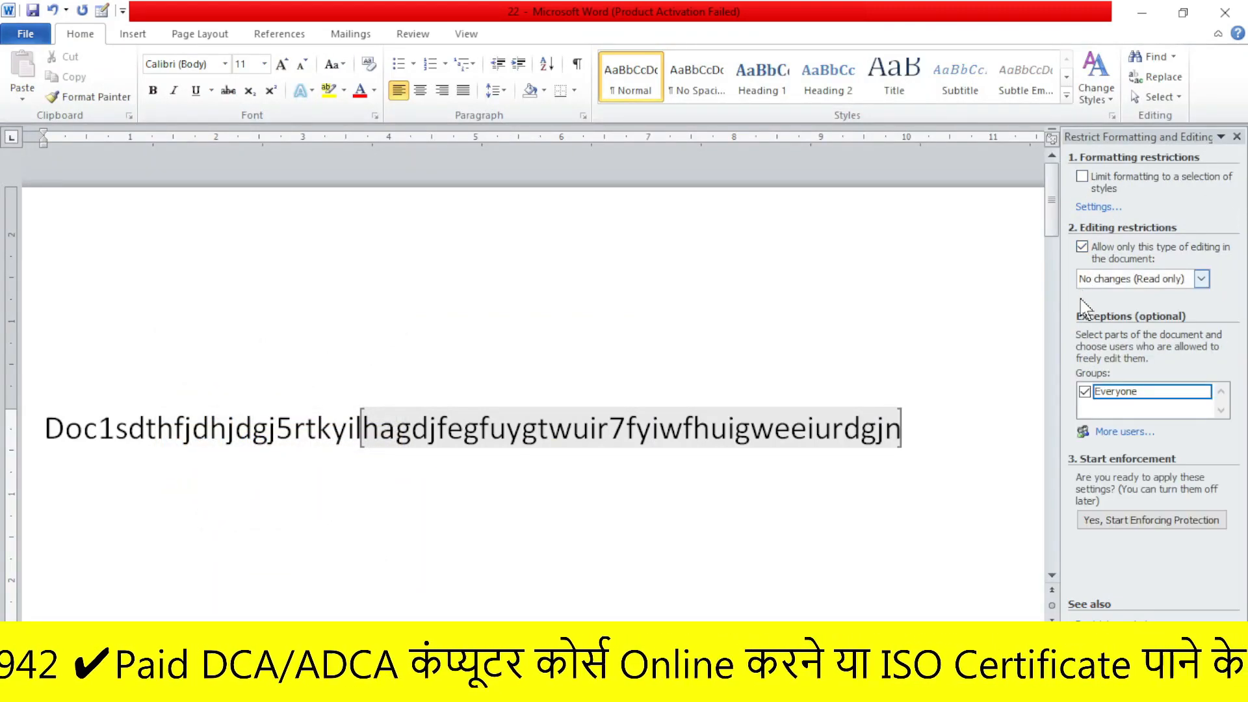
{"action": "left_click", "coordinate": [1084, 391]}
{"action": "left_click", "coordinate": [1082, 247]}
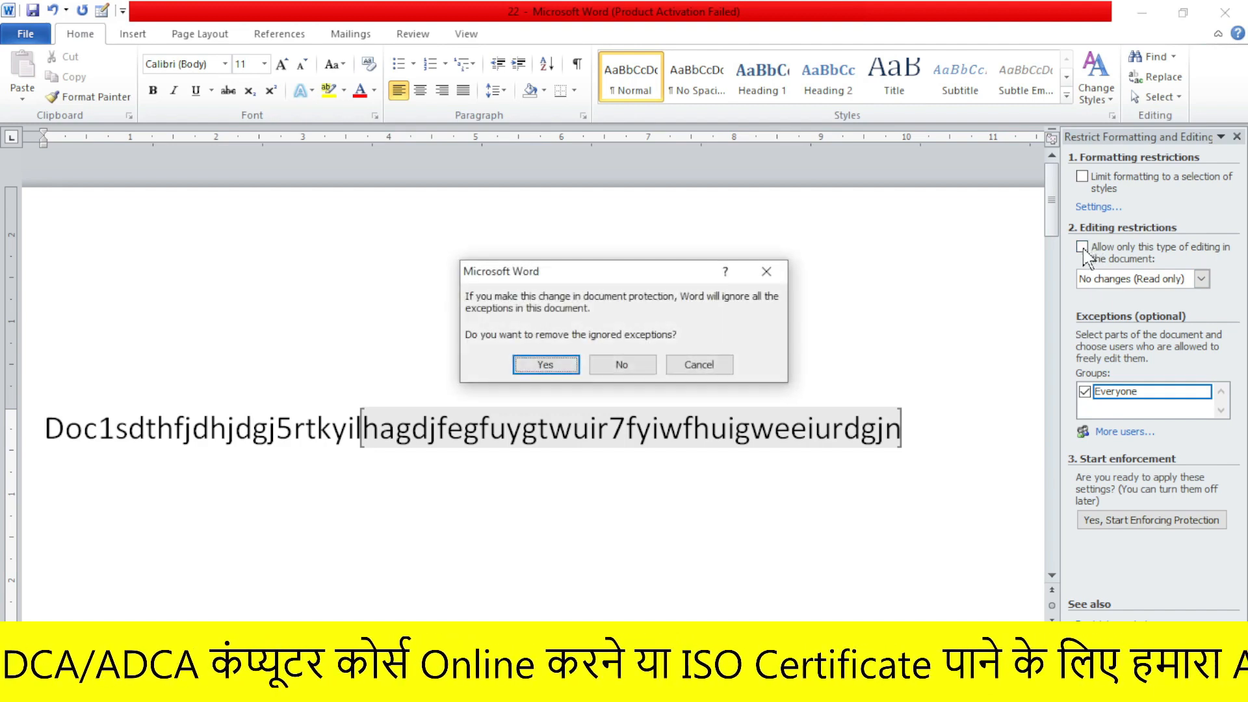
{"action": "left_click", "coordinate": [648, 366]}
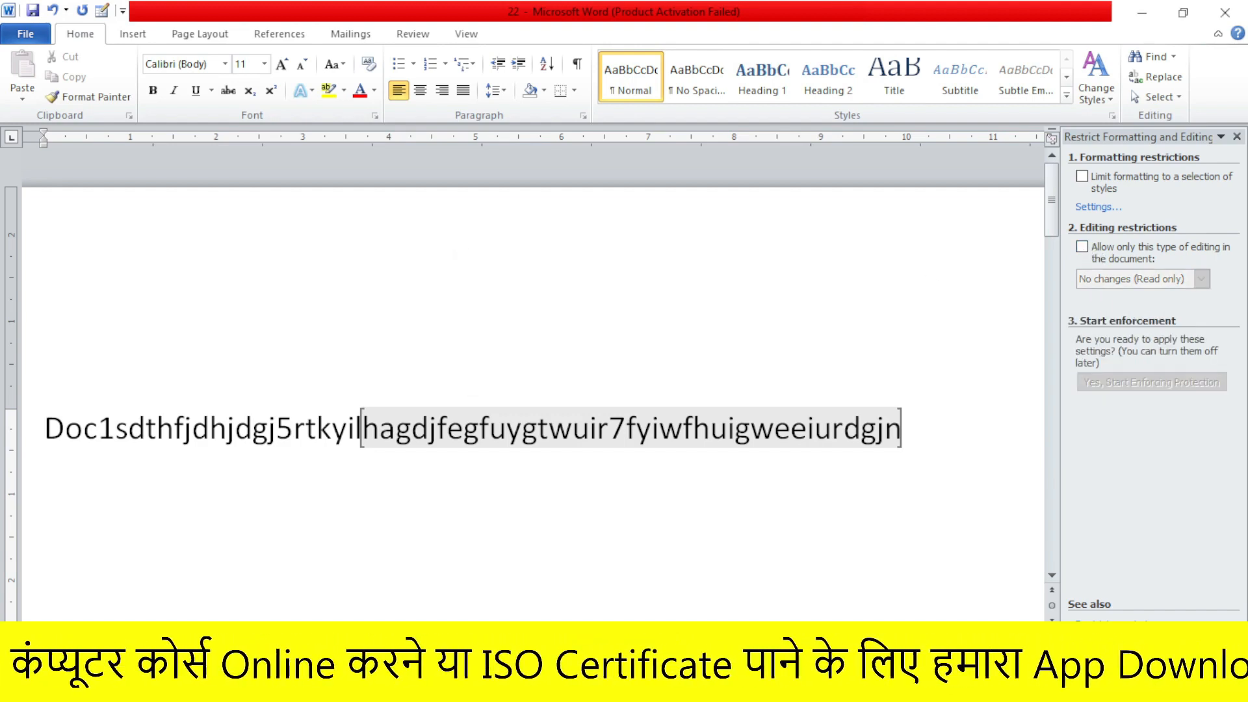
- Type 'erhr', backspace the text back to Doc1sdthfjdhjdgj5rtkyi, and view the Info page
{"action": "type", "text": "erhr"}
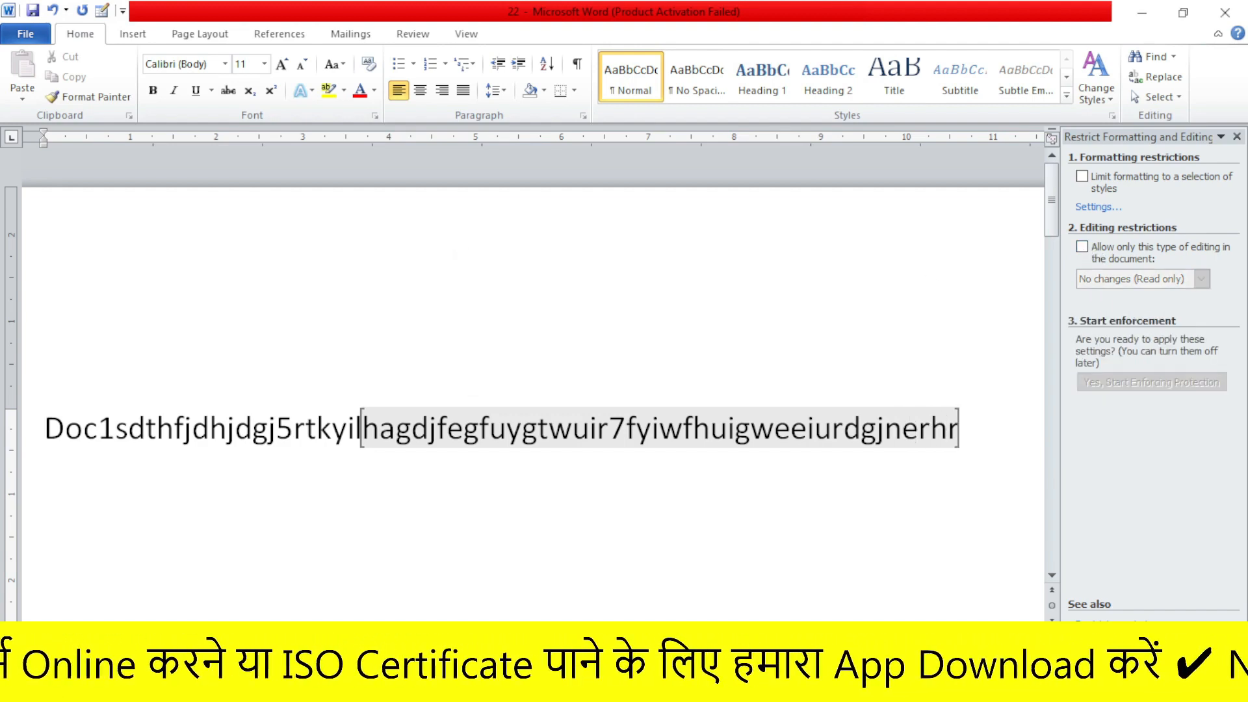
{"action": "key", "text": "BackSpace"}
{"action": "key", "text": "BackSpace"}
{"action": "key", "text": "BackSpace"}
{"action": "key", "text": "BackSpace"}
{"action": "key", "text": "BackSpace"}
{"action": "key", "text": "BackSpace"}
{"action": "key", "text": "BackSpace"}
{"action": "key", "text": "BackSpace"}
{"action": "key", "text": "BackSpace"}
{"action": "key", "text": "BackSpace"}
{"action": "key", "text": "BackSpace"}
{"action": "key", "text": "BackSpace"}
{"action": "key", "text": "BackSpace"}
{"action": "key", "text": "BackSpace"}
{"action": "key", "text": "BackSpace"}
{"action": "key", "text": "BackSpace"}
{"action": "key", "text": "BackSpace"}
{"action": "key", "text": "BackSpace"}
{"action": "key", "text": "BackSpace"}
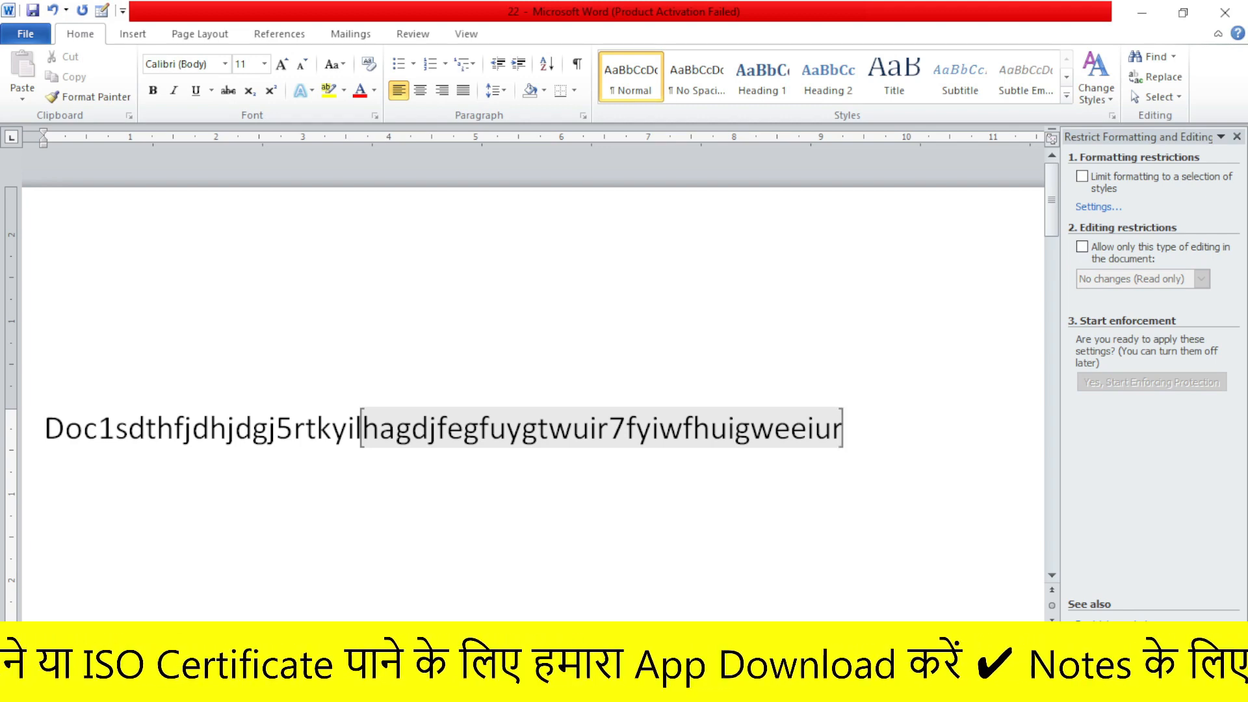
{"action": "key", "text": "BackSpace"}
{"action": "key", "text": "BackSpace"}
{"action": "key", "text": "BackSpace"}
{"action": "key", "text": "BackSpace"}
{"action": "key", "text": "BackSpace"}
{"action": "key", "text": "BackSpace"}
{"action": "key", "text": "BackSpace"}
{"action": "key", "text": "BackSpace"}
{"action": "key", "text": "BackSpace"}
{"action": "key", "text": "BackSpace"}
{"action": "key", "text": "BackSpace"}
{"action": "key", "text": "BackSpace"}
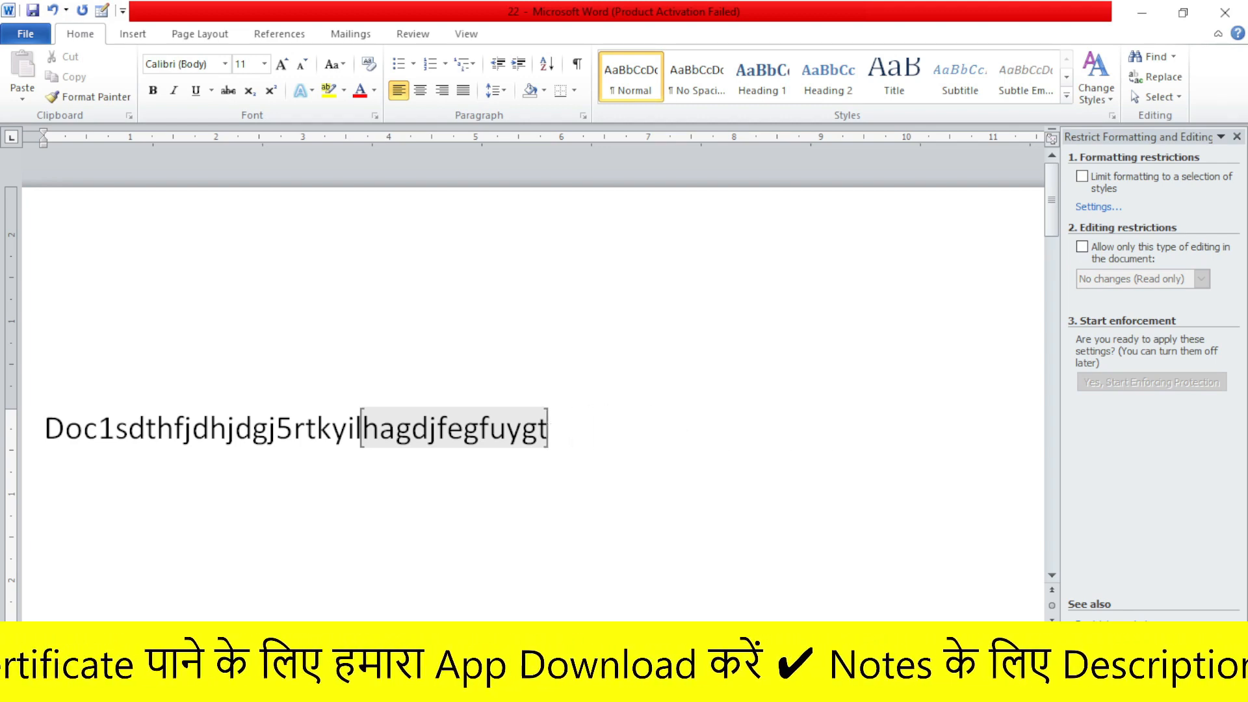
{"action": "key", "text": "BackSpace"}
{"action": "key", "text": "BackSpace"}
{"action": "key", "text": "BackSpace"}
{"action": "key", "text": "BackSpace"}
{"action": "key", "text": "BackSpace"}
{"action": "key", "text": "BackSpace"}
{"action": "key", "text": "BackSpace"}
{"action": "key", "text": "BackSpace"}
{"action": "key", "text": "BackSpace"}
{"action": "key", "text": "BackSpace"}
{"action": "key", "text": "BackSpace"}
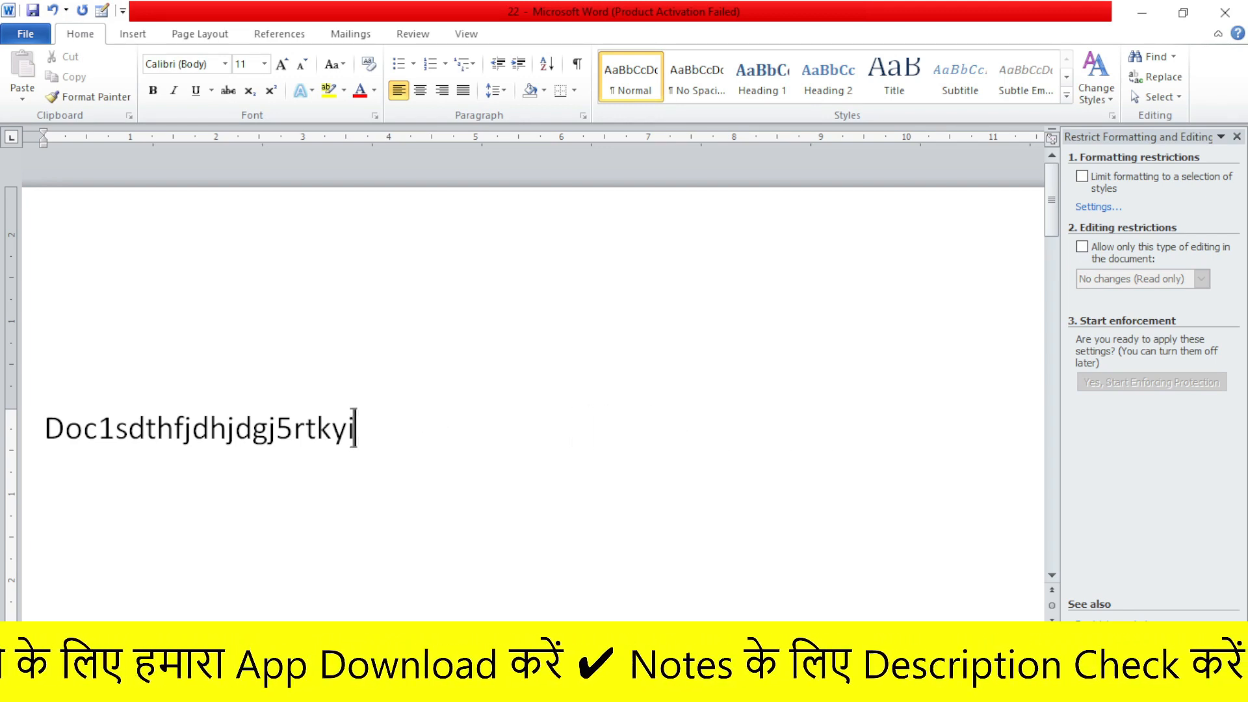
{"action": "left_click", "coordinate": [27, 33]}
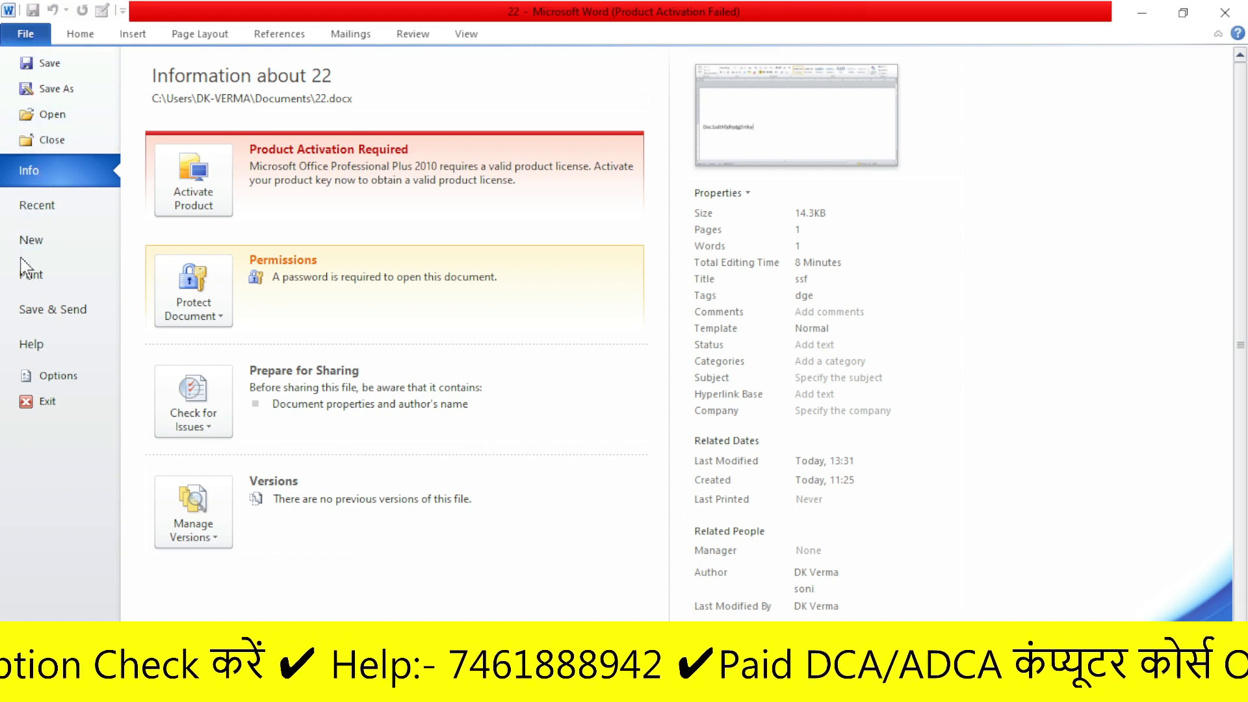
- Create blank Document4 from File > New, then return to the Available Templates list
{"action": "left_click", "coordinate": [31, 241]}
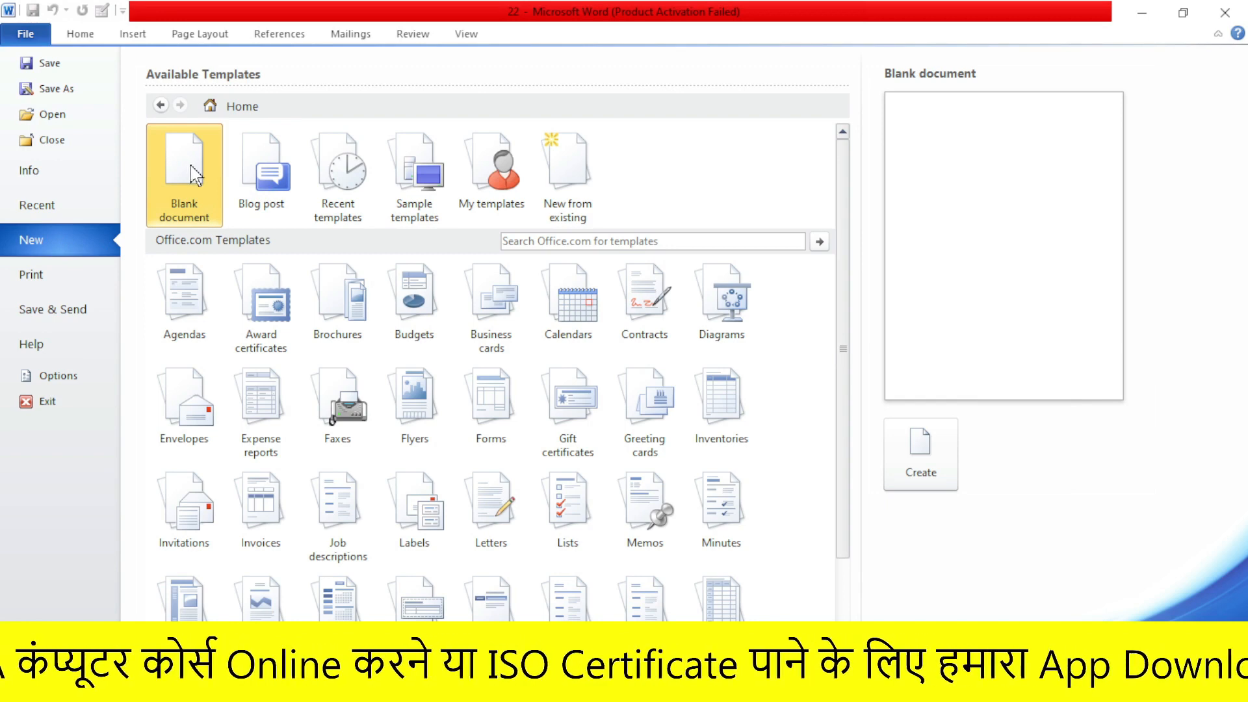
{"action": "left_click", "coordinate": [927, 462]}
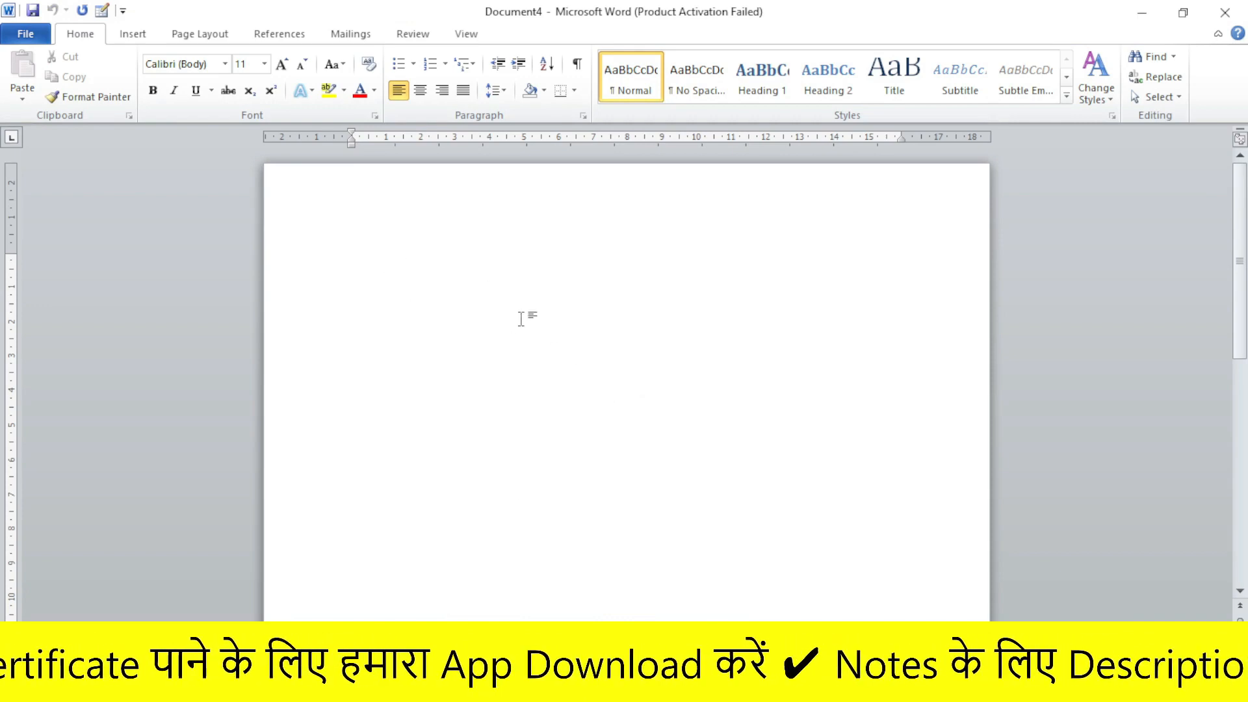
{"action": "left_click", "coordinate": [26, 29]}
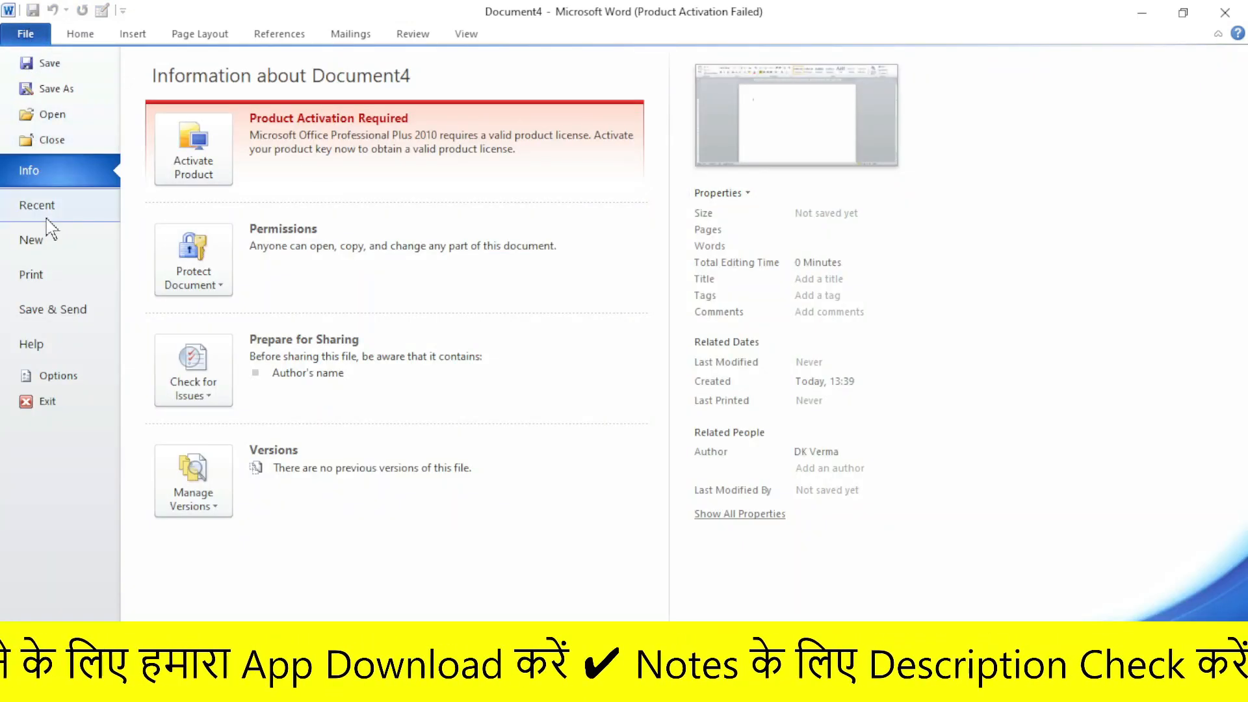
{"action": "left_click", "coordinate": [39, 252]}
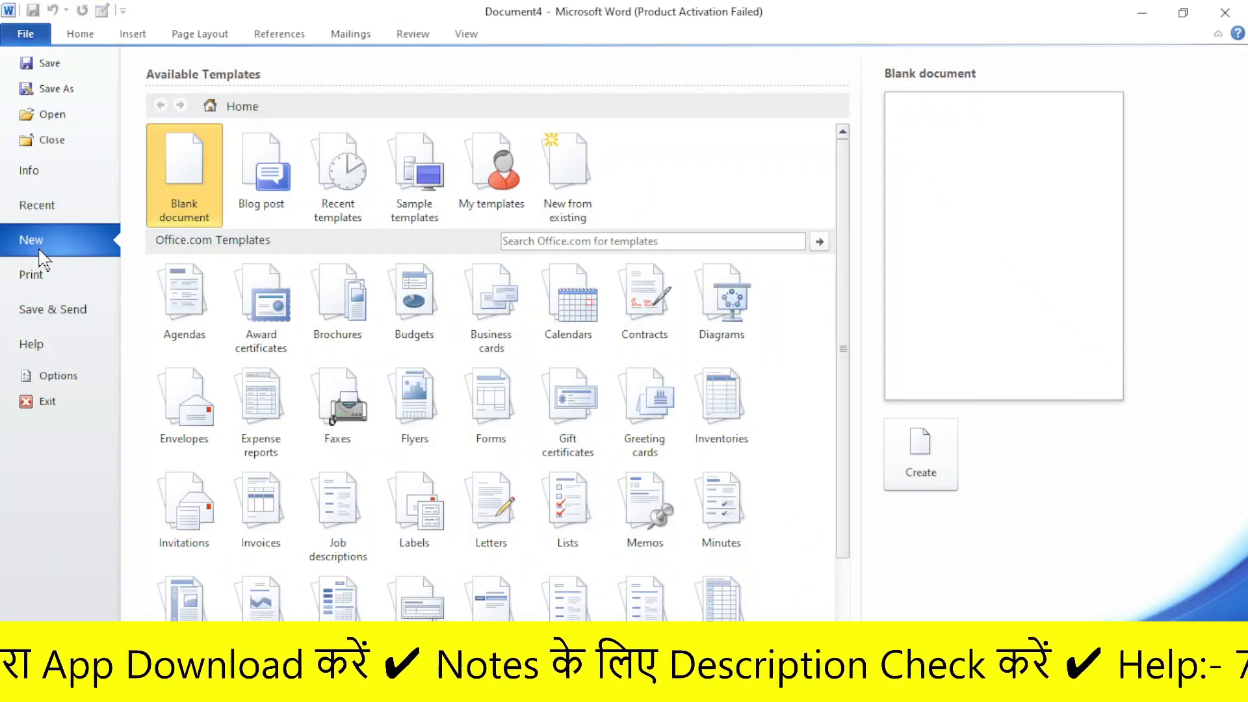
{"action": "scroll", "coordinate": [416, 299], "scroll_direction": "down", "scroll_amount": 3}
{"action": "scroll", "coordinate": [520, 457], "scroll_direction": "up", "scroll_amount": 3}
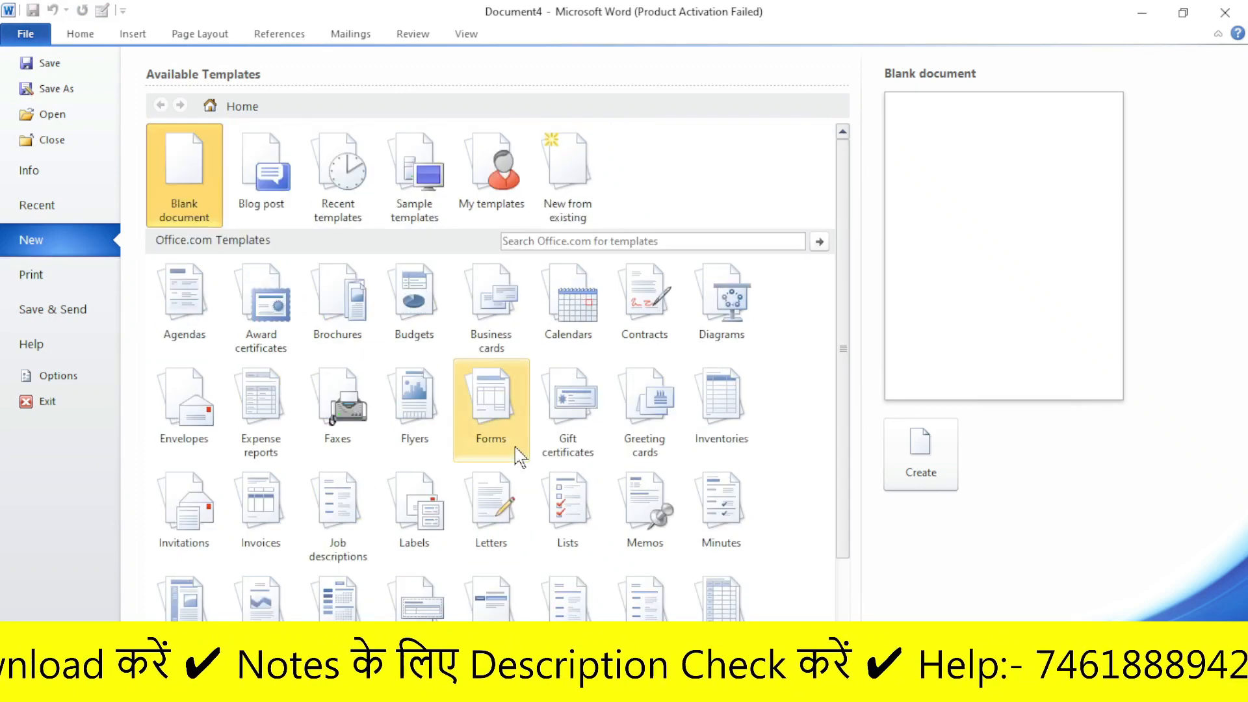